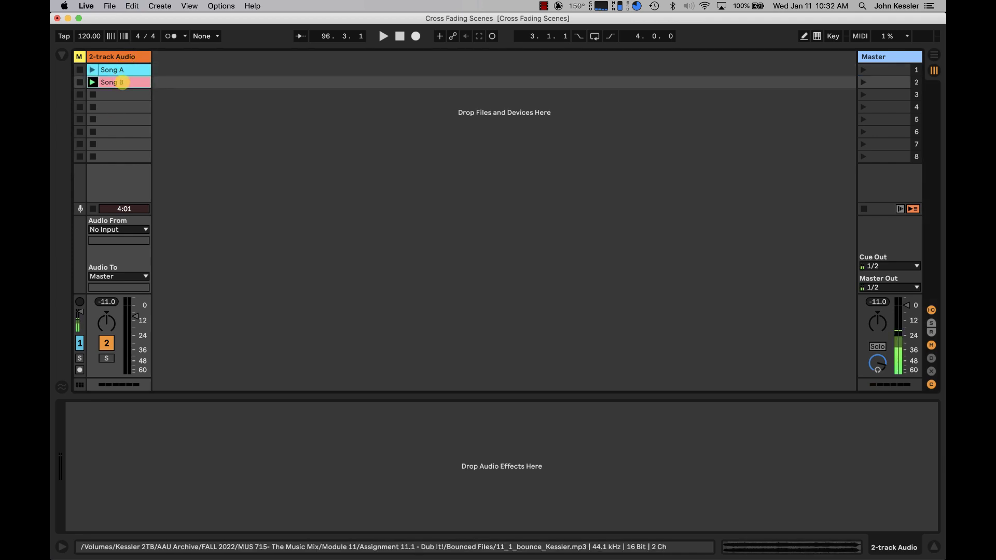
Audition the Song A and Song B clips, then select the empty third scene row.
click(132, 76)
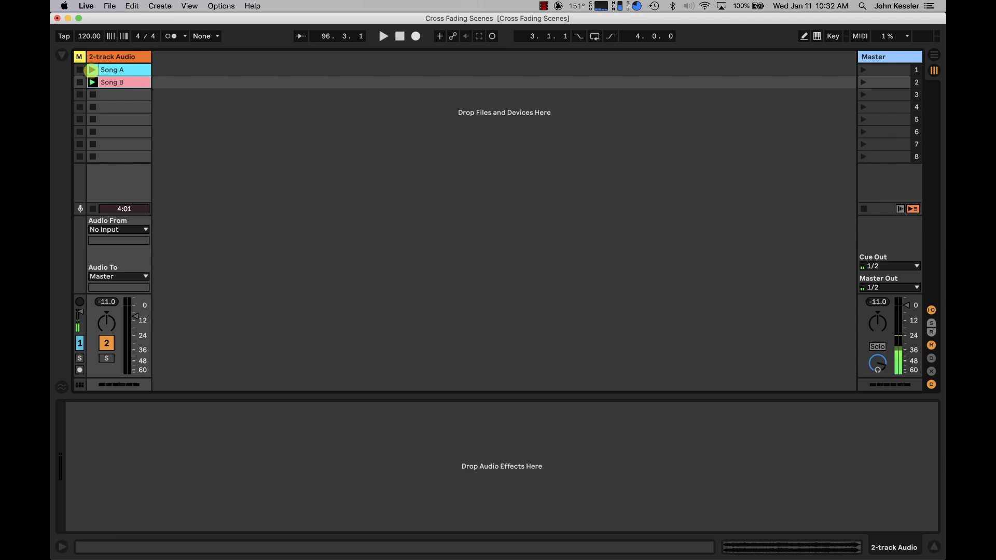
click(91, 69)
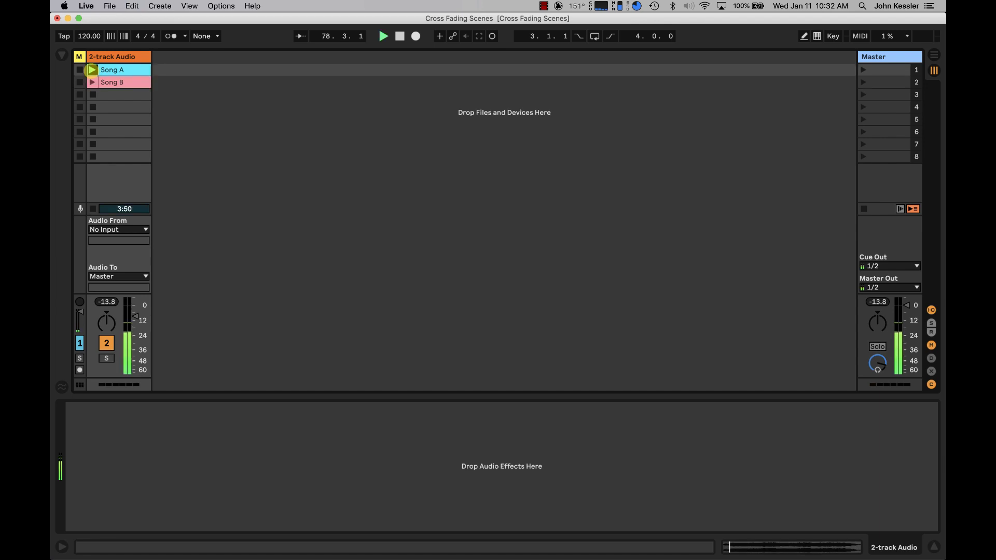
click(91, 82)
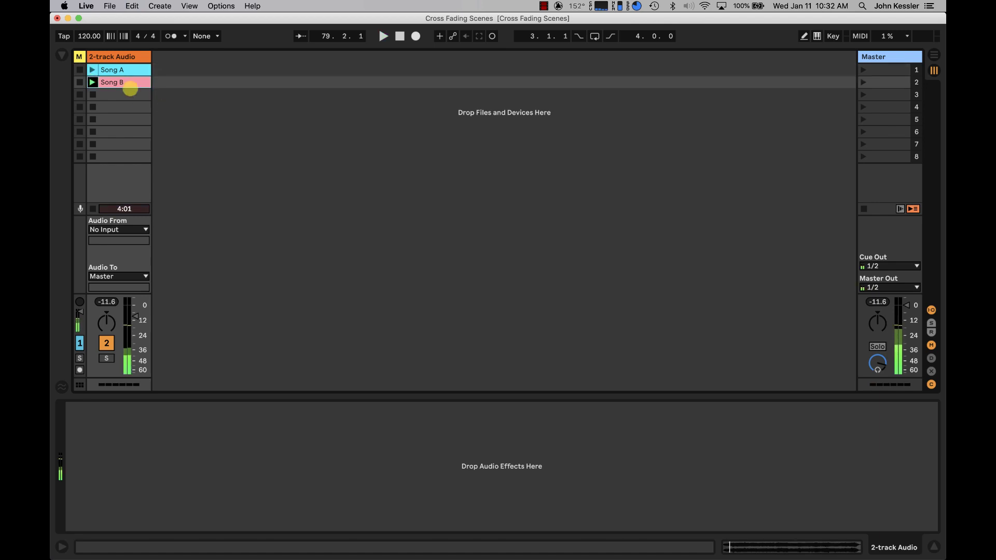
click(93, 69)
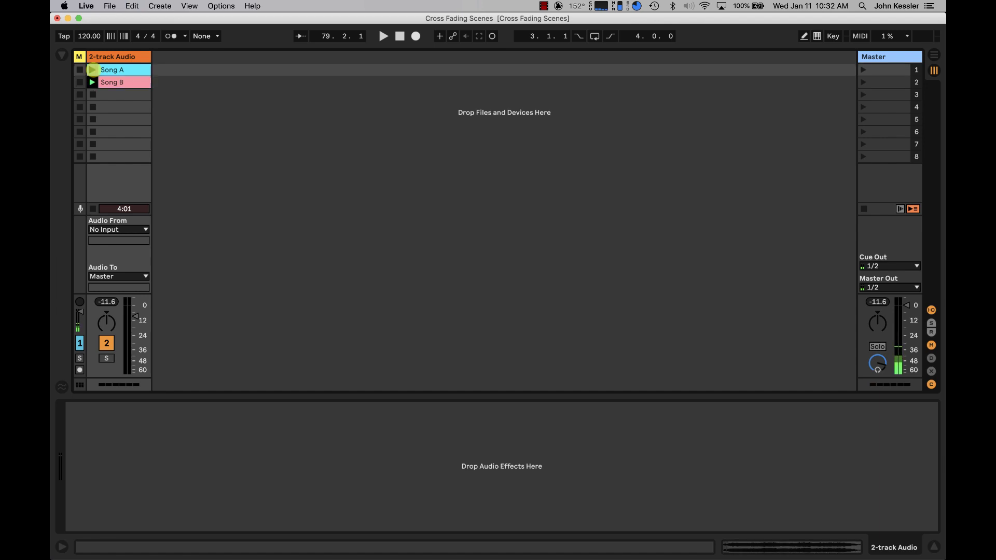
click(92, 82)
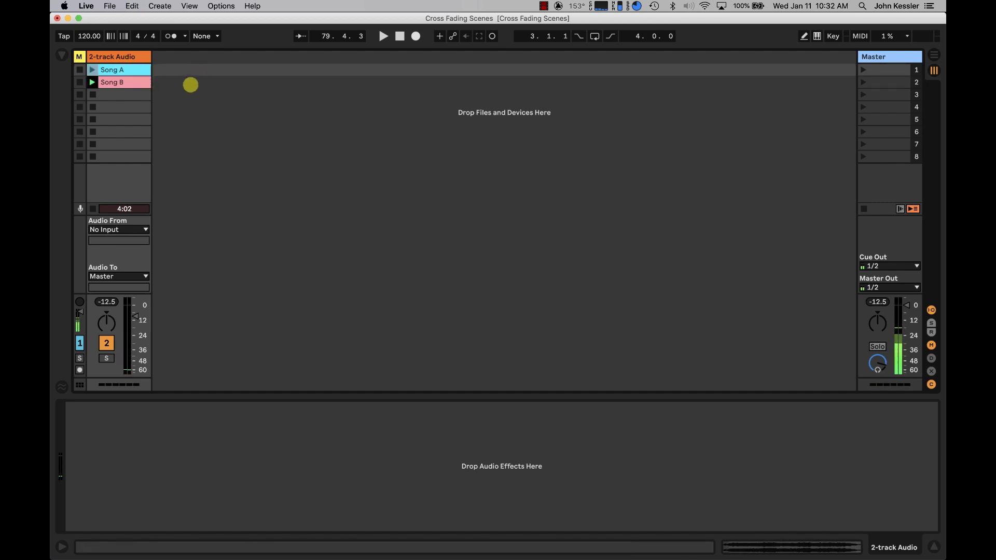
click(188, 94)
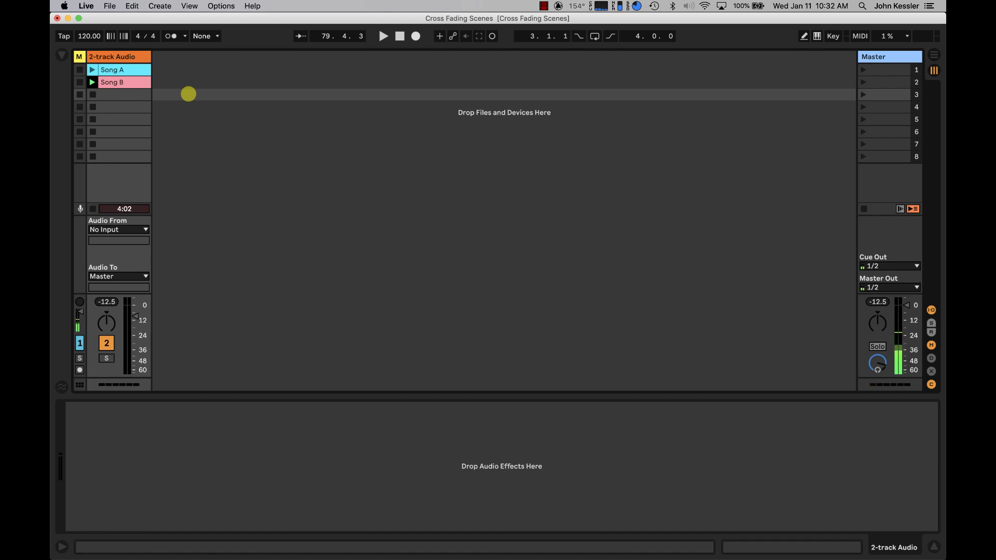
Insert a new MIDI track, load Sampler onto it, and rename it '2-track Sampler'.
key(super+shift+t)
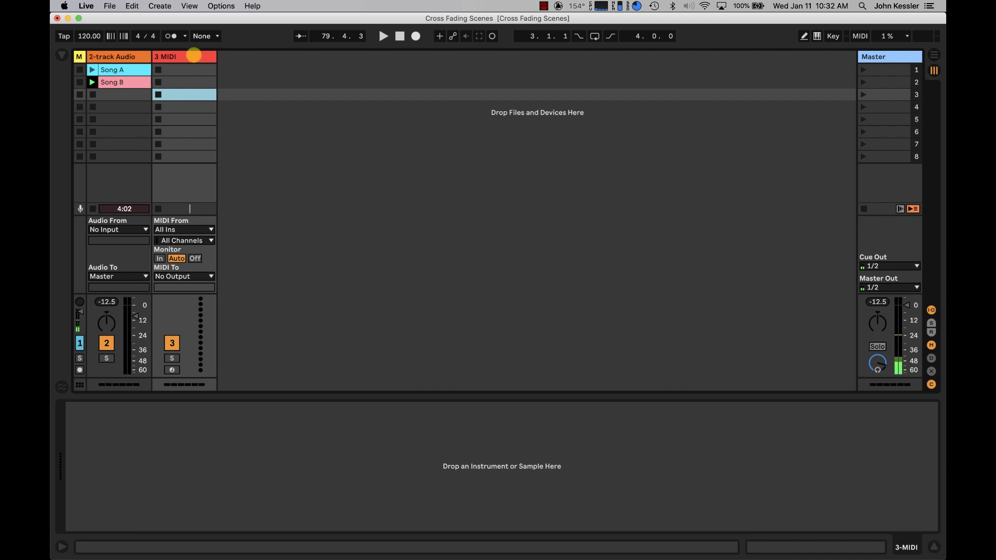
drag(216, 57, 269, 57)
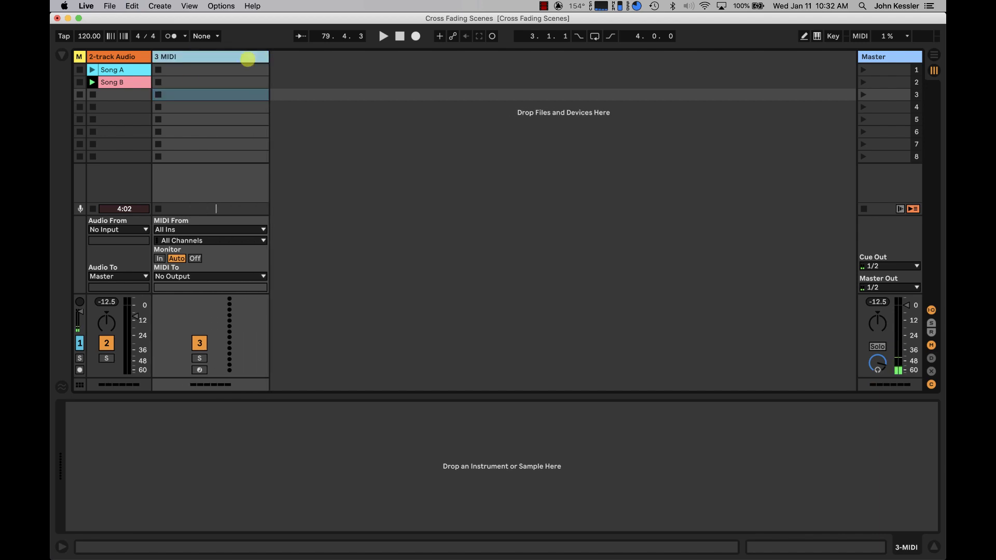
click(62, 55)
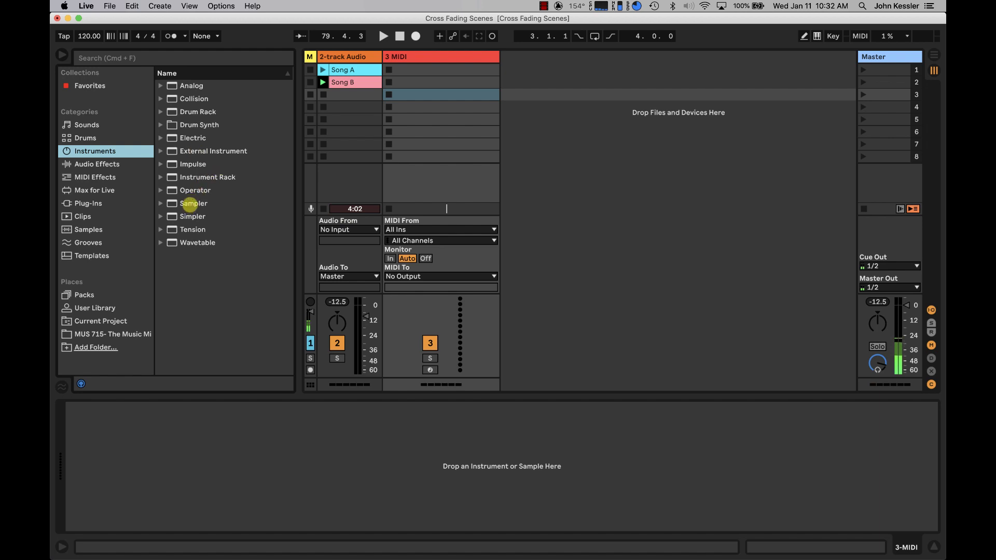
drag(193, 204, 407, 58)
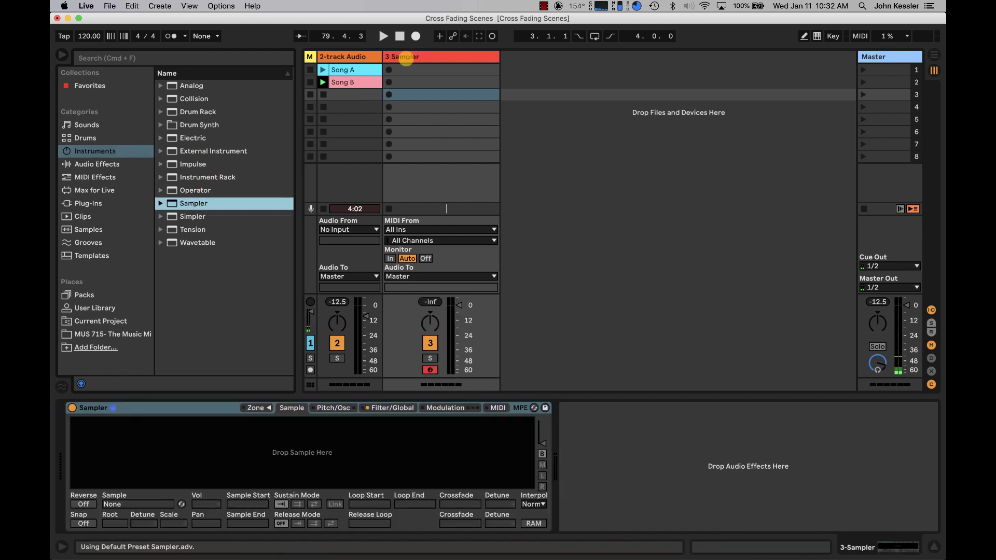
key(super+r)
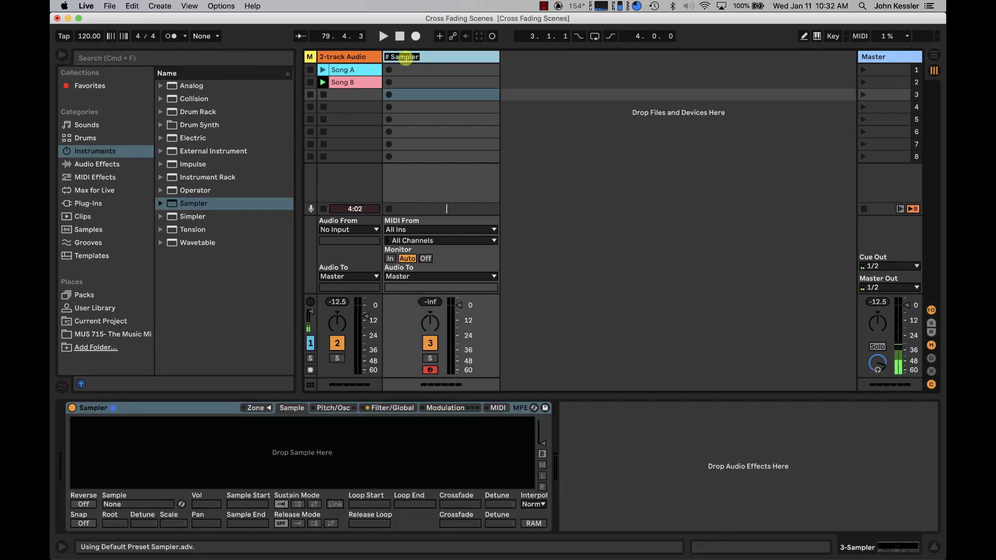
text(2-track)
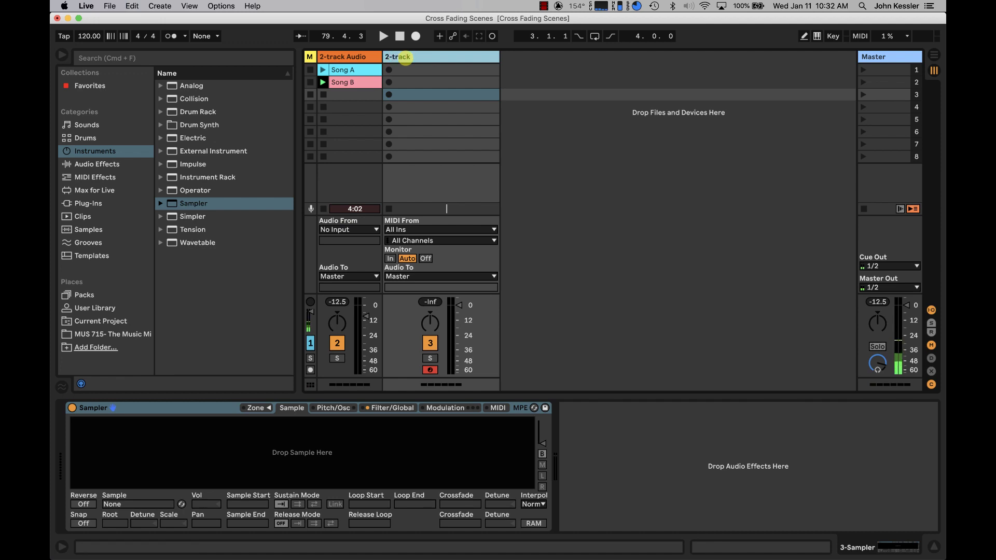
text( Sampler)
key(Return)
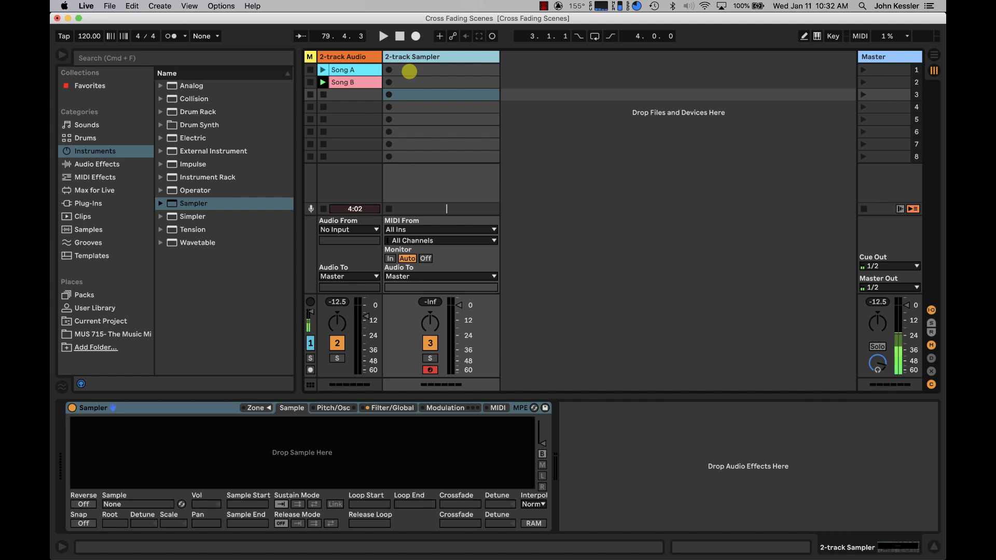
Insert empty MIDI clips in the scene 1 and scene 2 slots of 2-track Sampler.
click(62, 55)
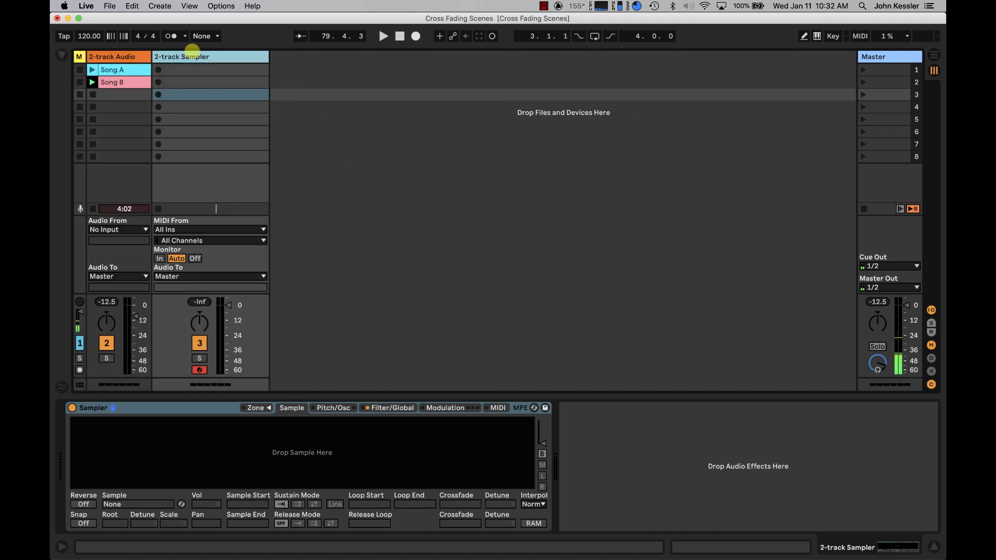
click(194, 71)
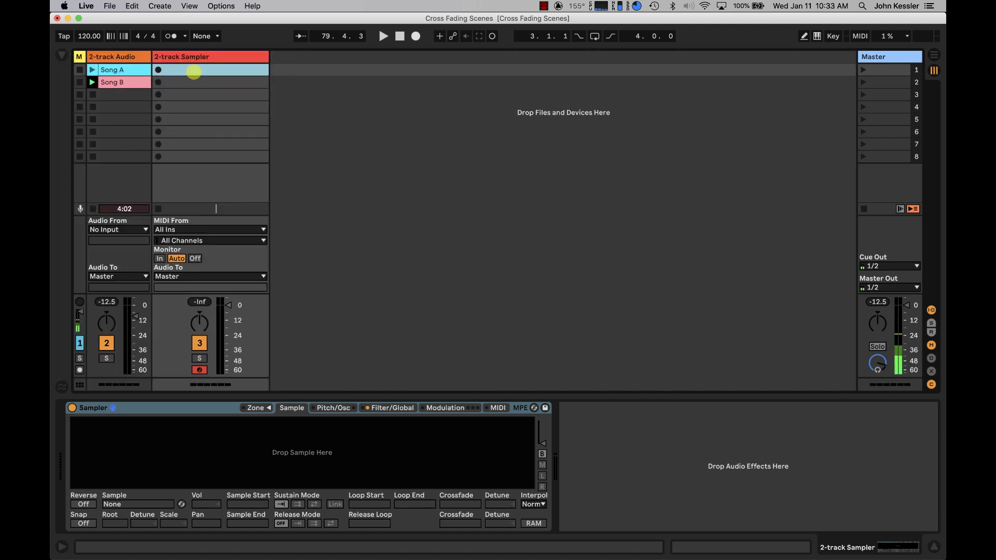
right_click(194, 71)
click(200, 89)
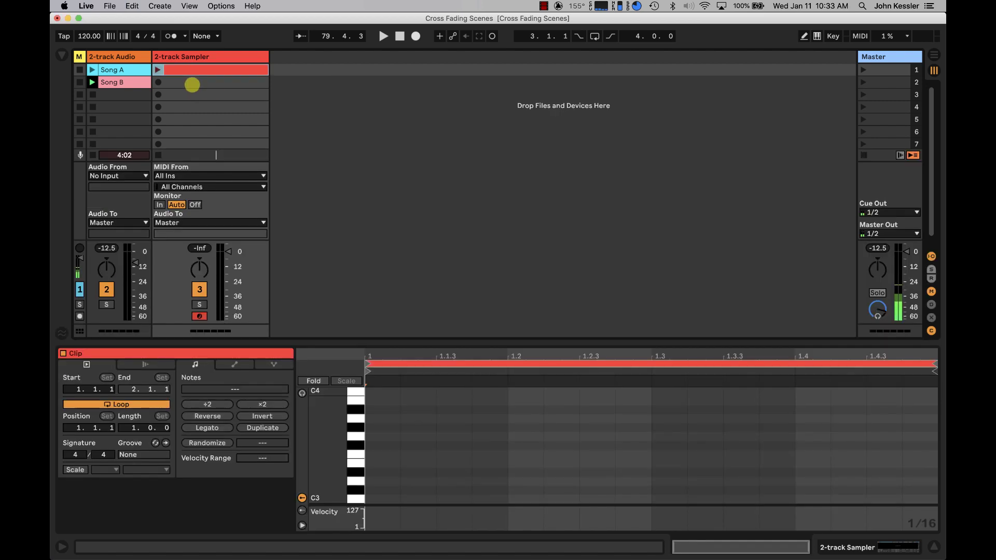
click(192, 83)
right_click(193, 83)
click(210, 101)
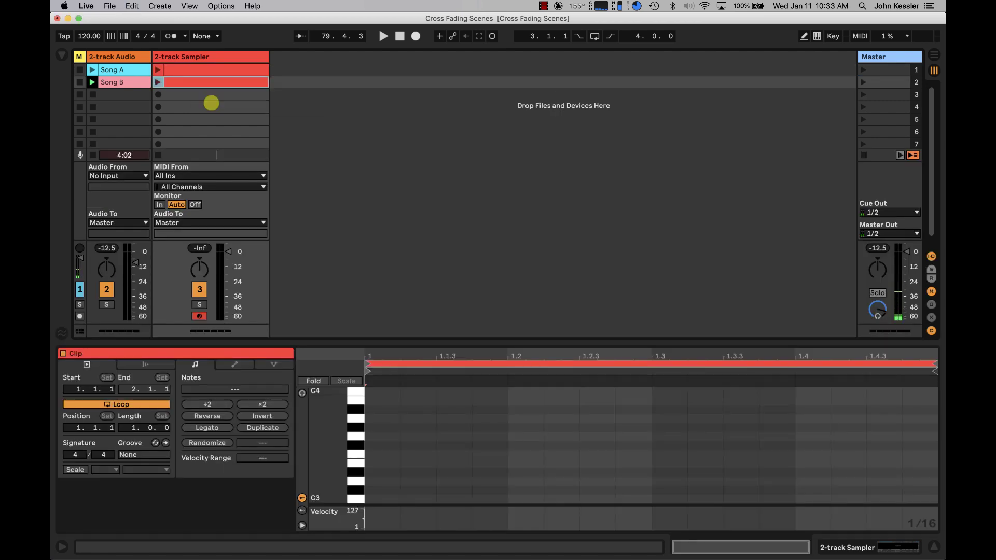
Rename the two new clips 'Song A MIDI' and 'Song B MIDI'.
click(193, 71)
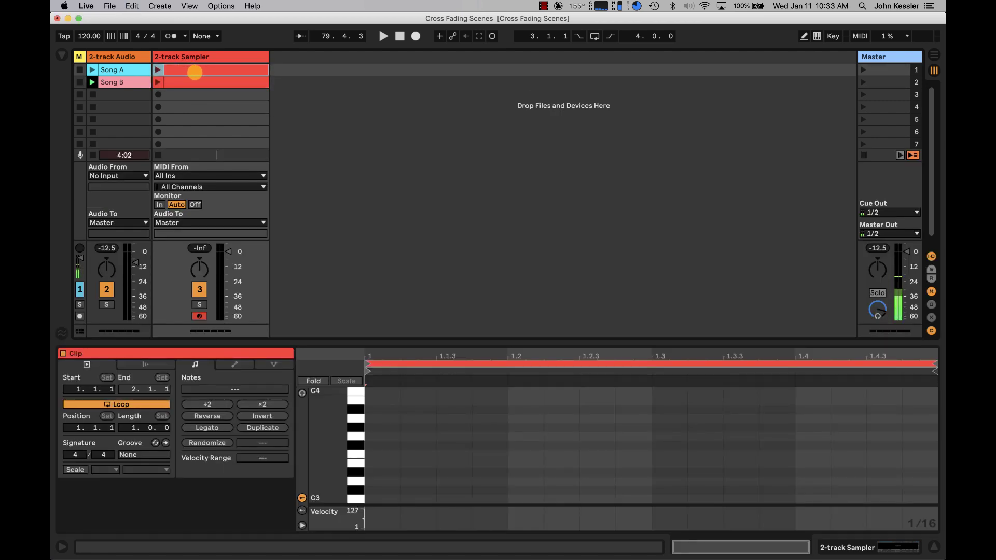
key(super+r)
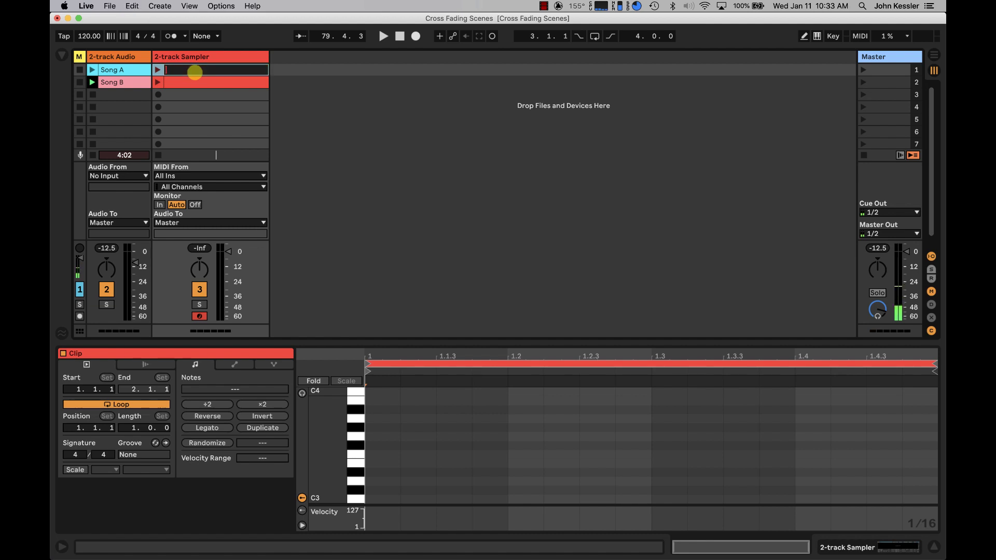
text(Song A)
key(Return)
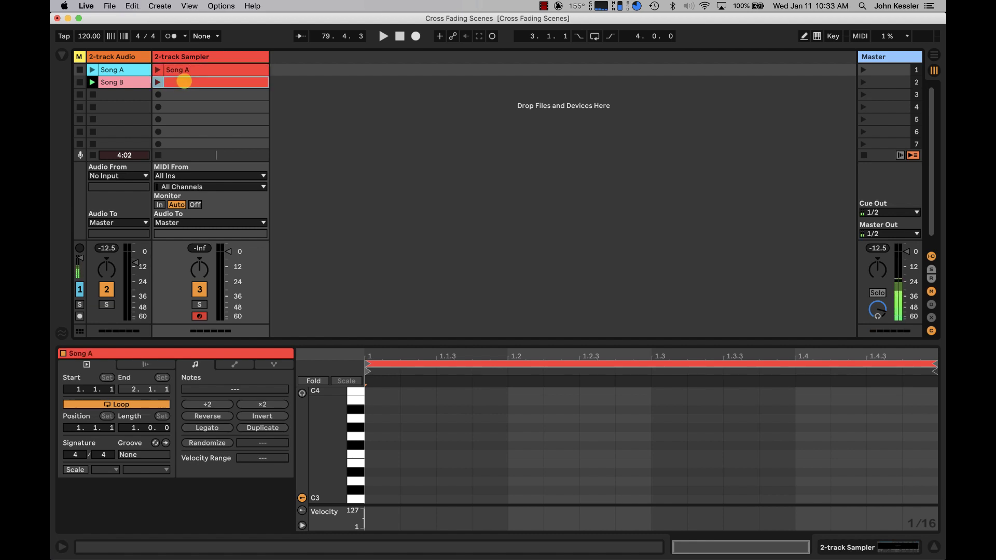
click(185, 81)
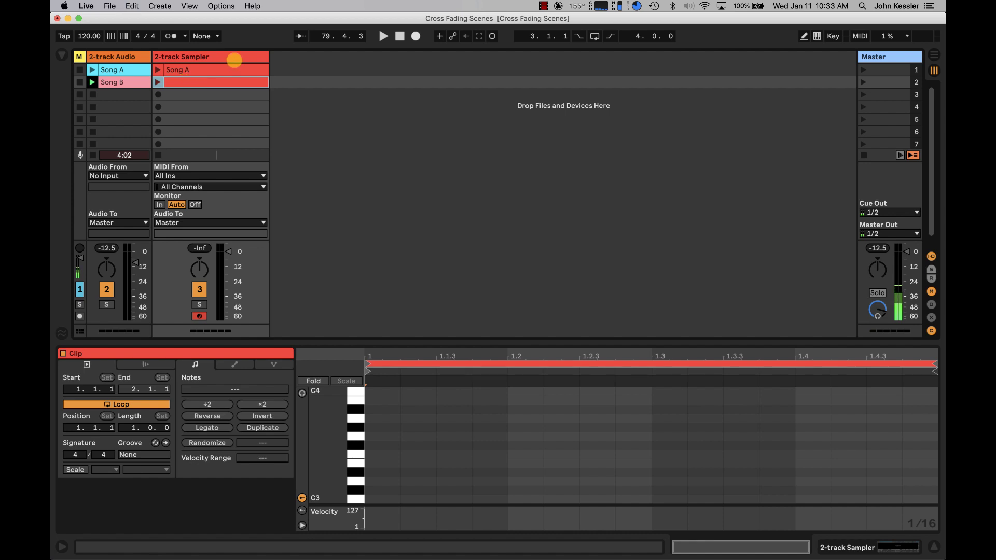
click(215, 69)
key(super+r)
text(MIDI)
click(194, 82)
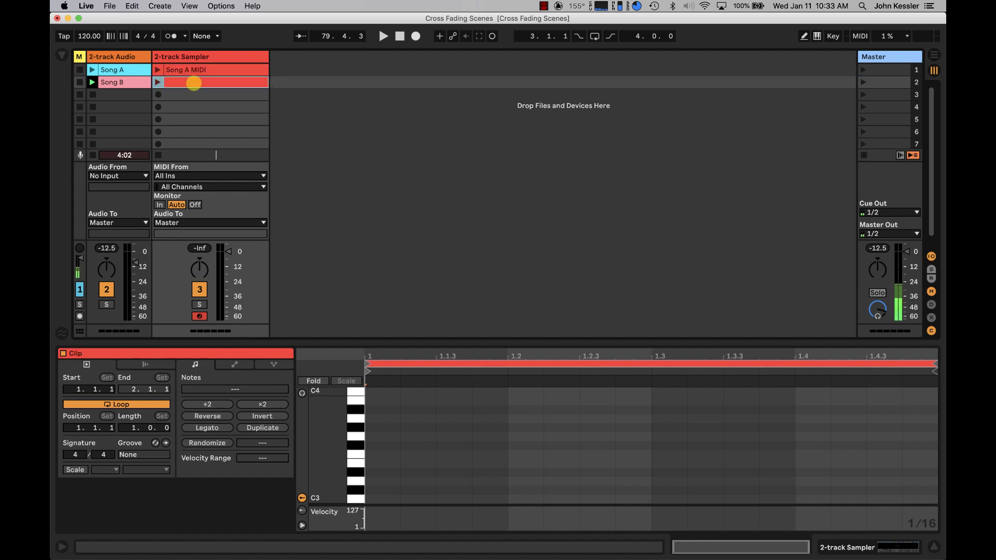
key(super+r)
text(Song B MIDI)
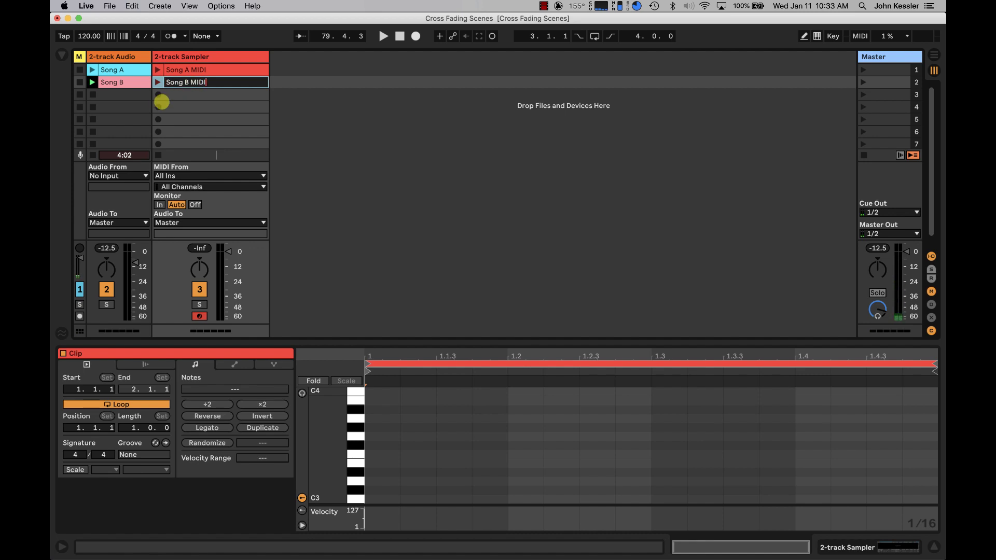
click(172, 55)
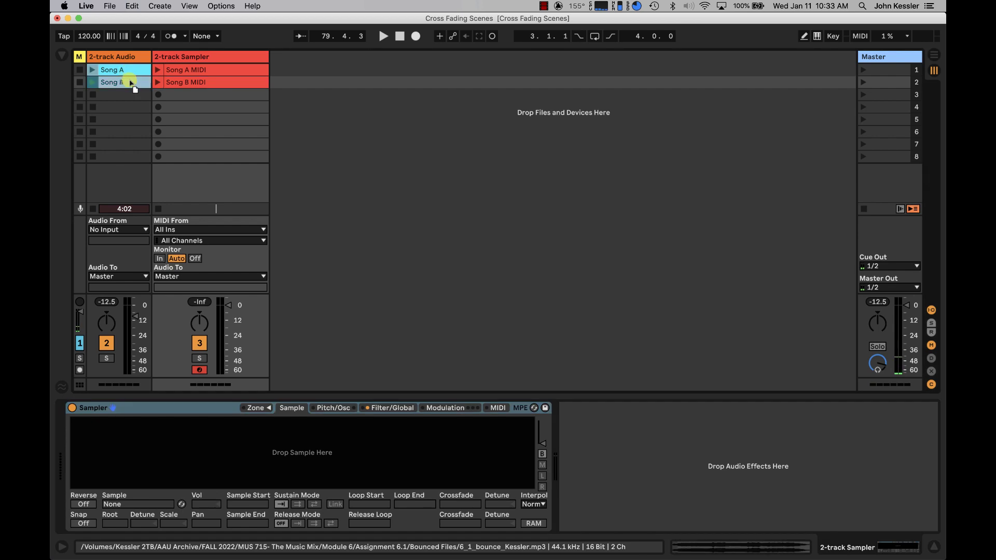
Load the two bounced song files into the Sampler's zone editor as separate zones.
click(124, 69)
click(181, 54)
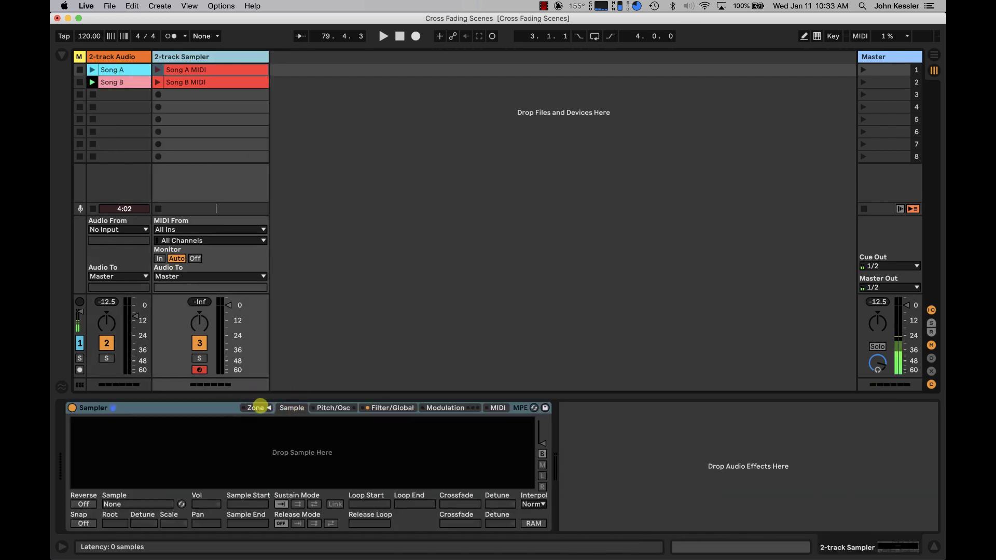
click(259, 407)
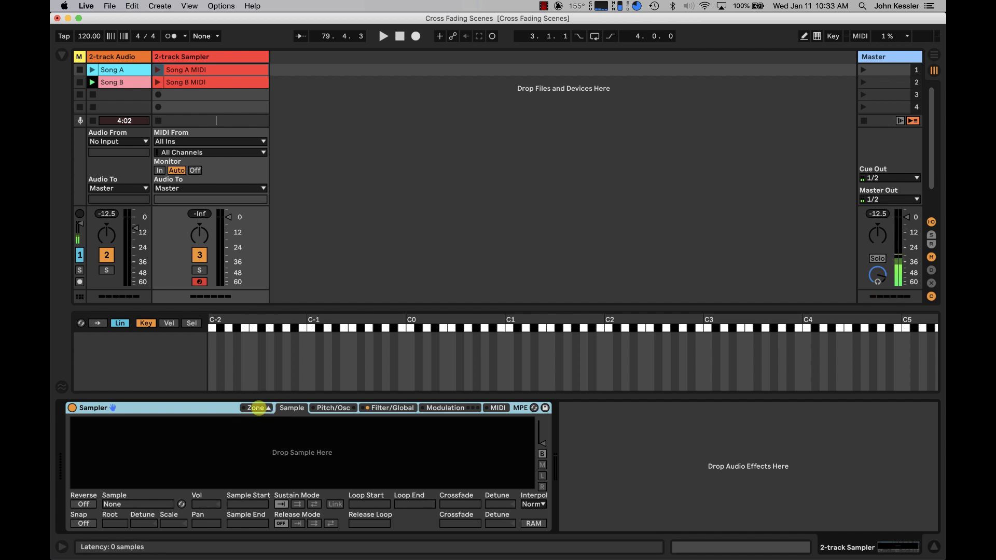
drag(109, 70, 111, 346)
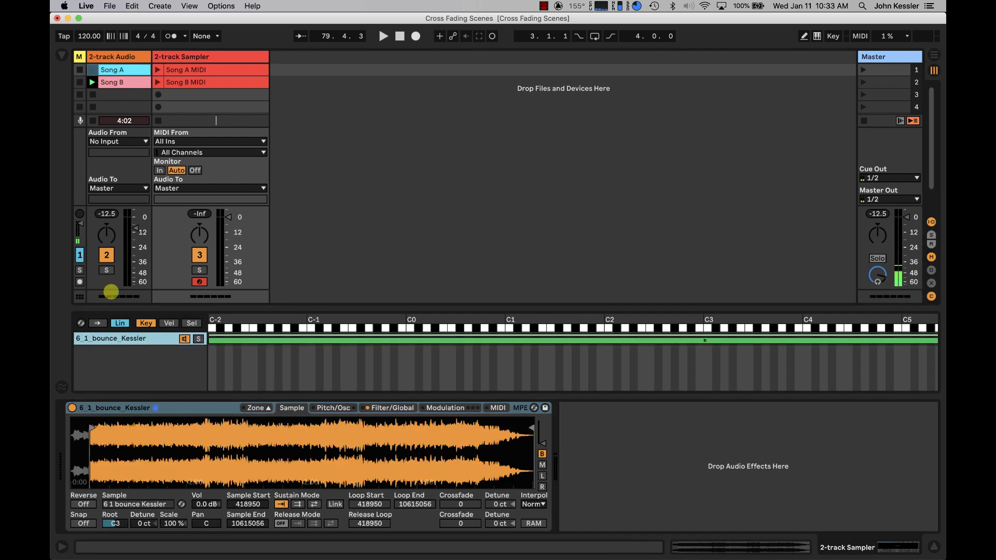
drag(123, 83, 128, 363)
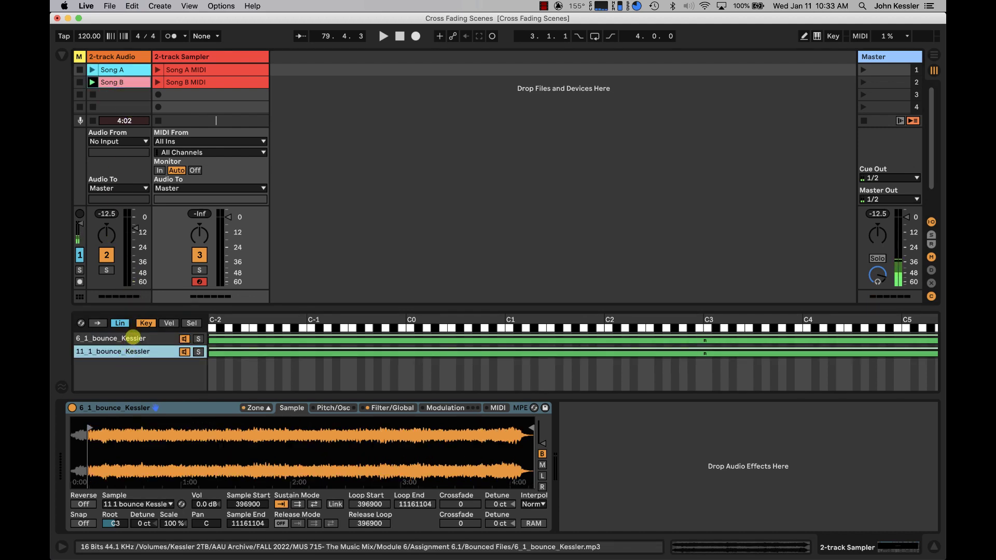
Rename the 6_1_bounce_Kessler zone 'Song A' and the 11_1_bounce_Kessler zone 'Song B'.
click(132, 339)
key(super+r)
text(S)
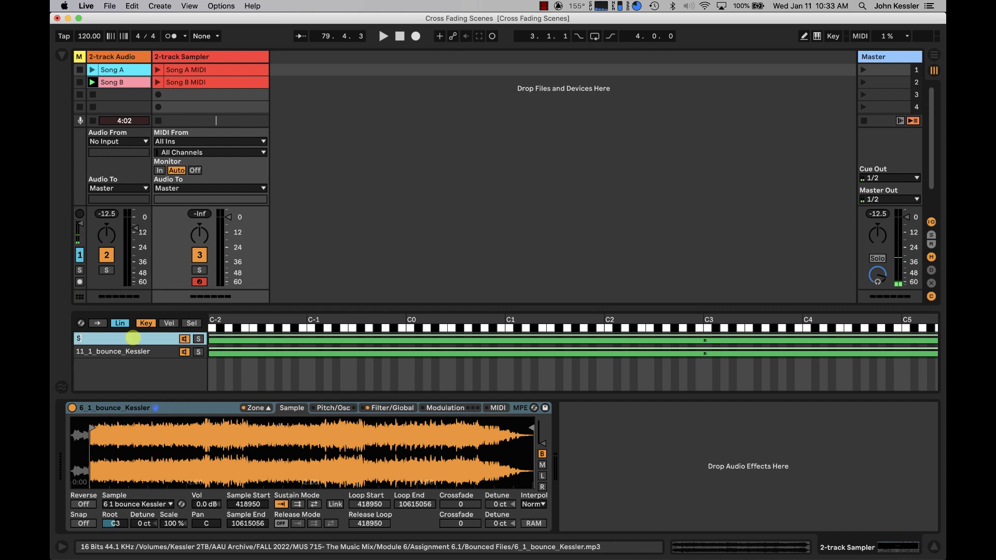
text(ong A)
click(121, 351)
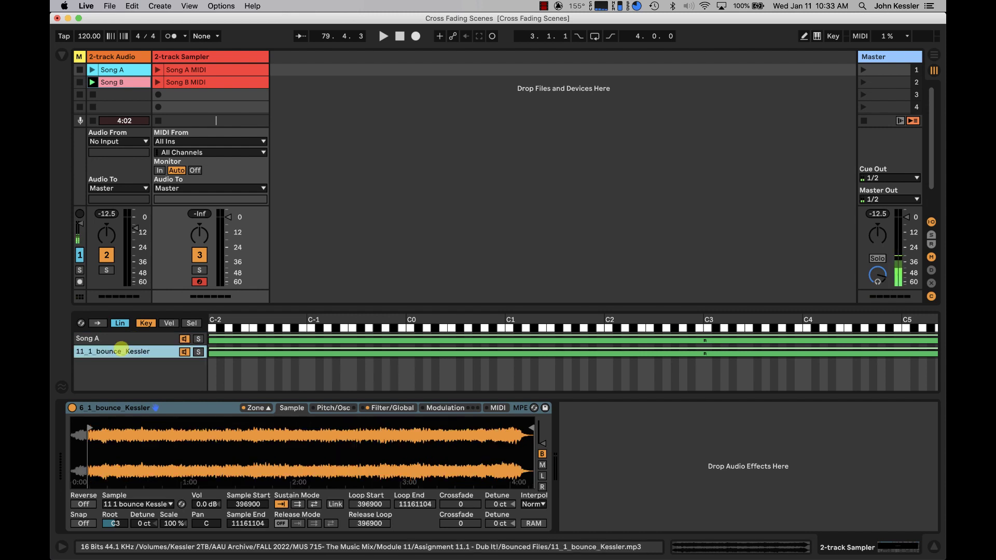
key(super+r)
text(So)
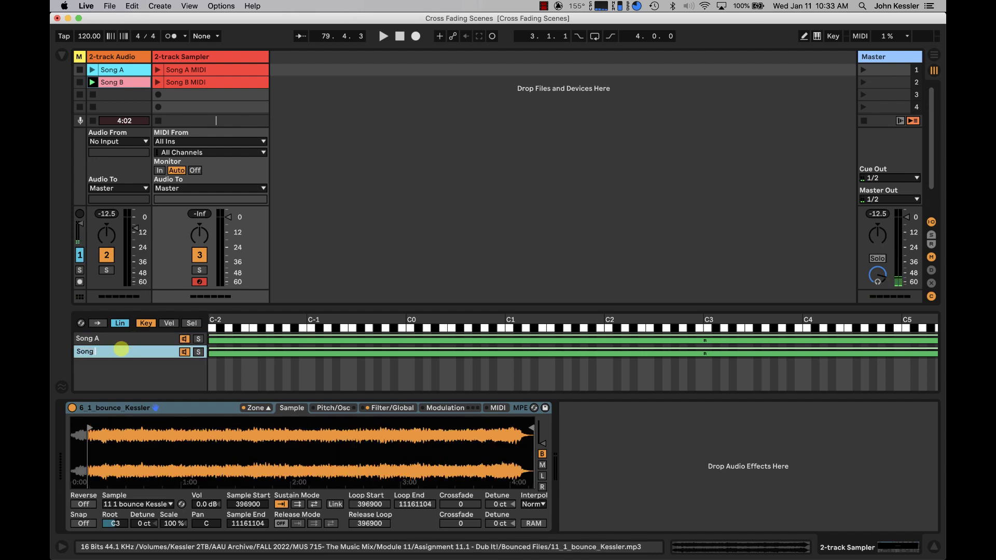
key(Return)
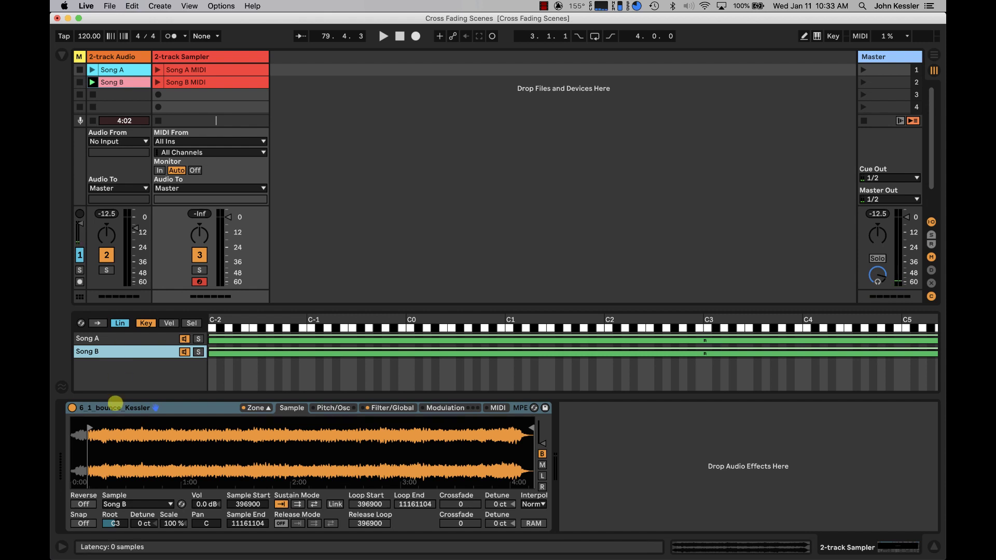
Collapse and re-expand the Sampler, reselect the Song A zone, and begin renaming the device.
click(115, 407)
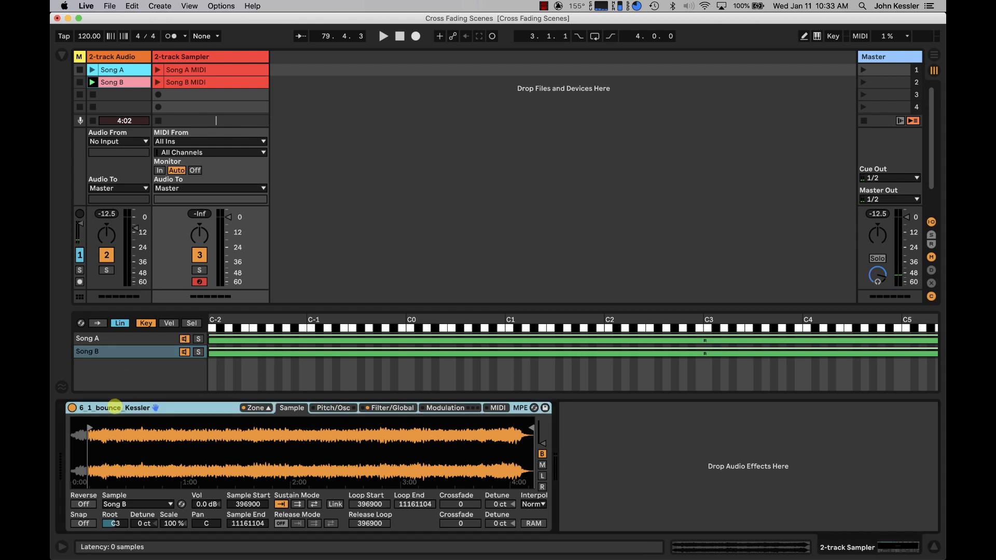
double_click(115, 407)
double_click(73, 428)
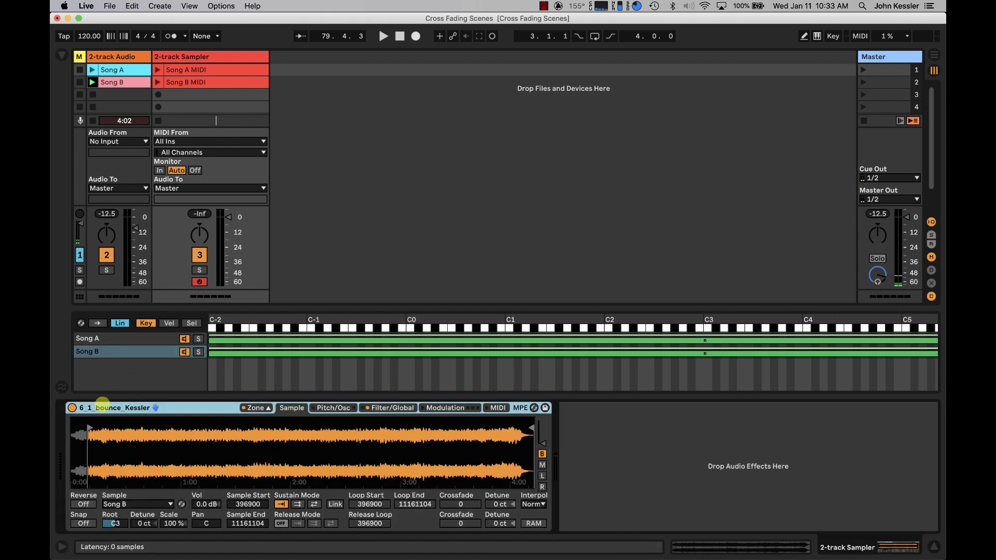
click(138, 338)
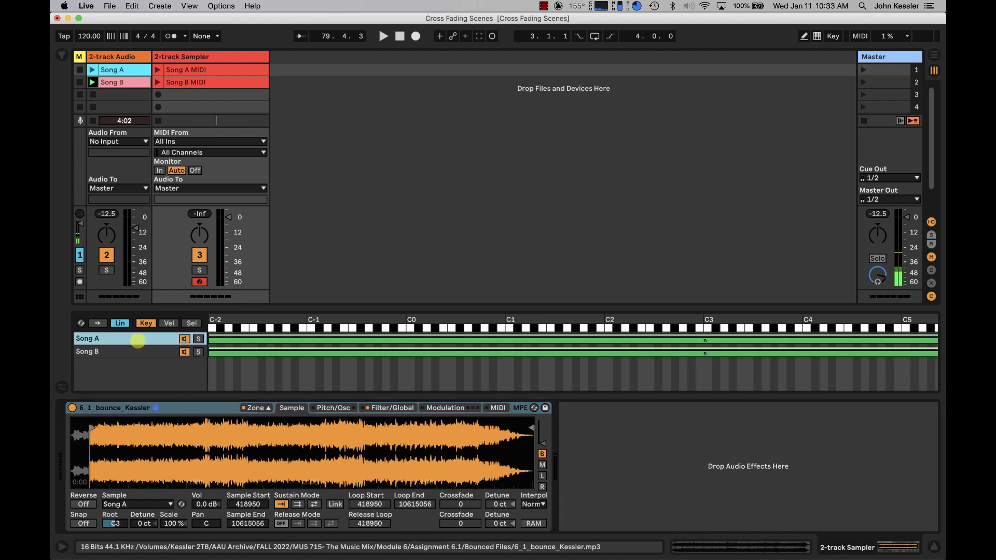
click(118, 408)
key(super+r)
Name the Sampler device '2-track Sampler' and compare the Song A and Song B zone samples.
text(2)
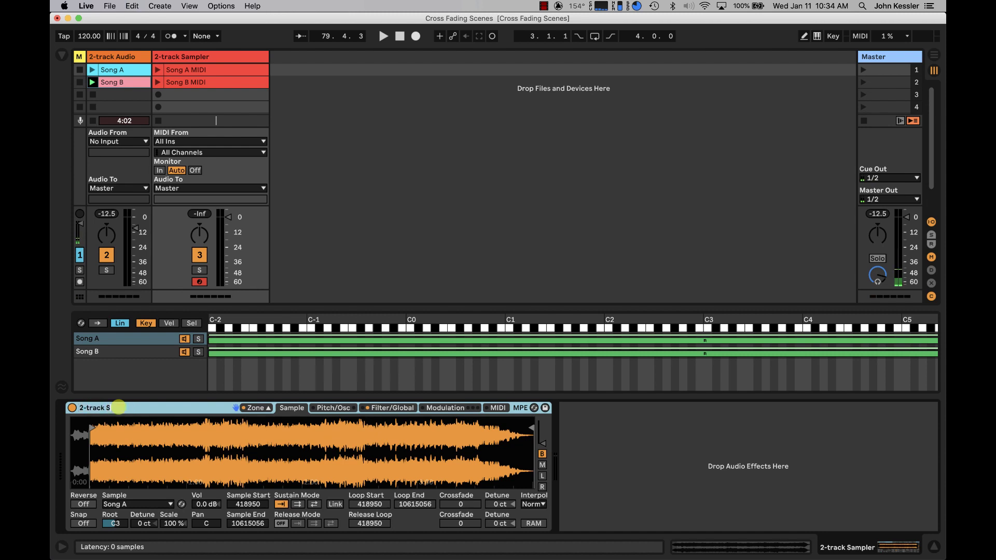
key(Return)
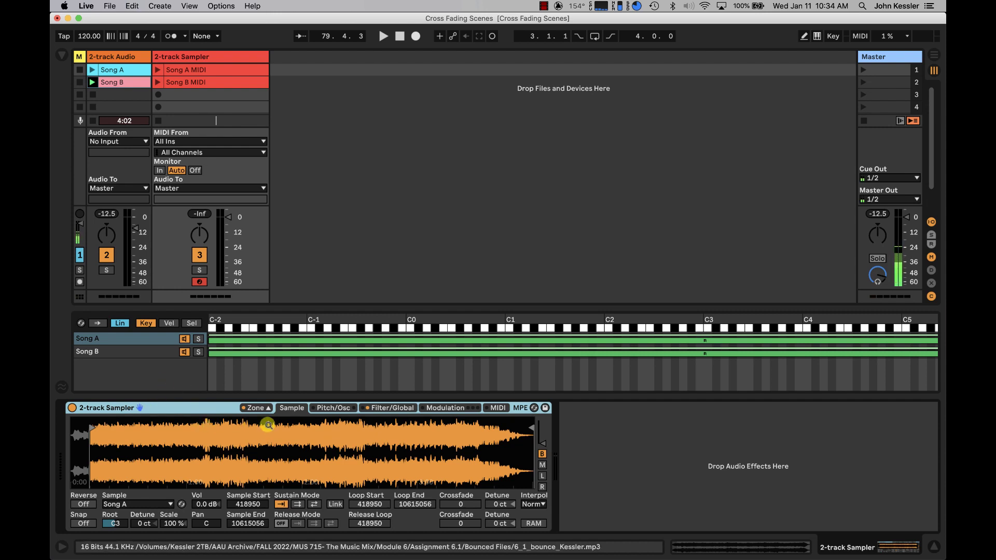
click(164, 351)
click(161, 338)
click(161, 351)
click(160, 340)
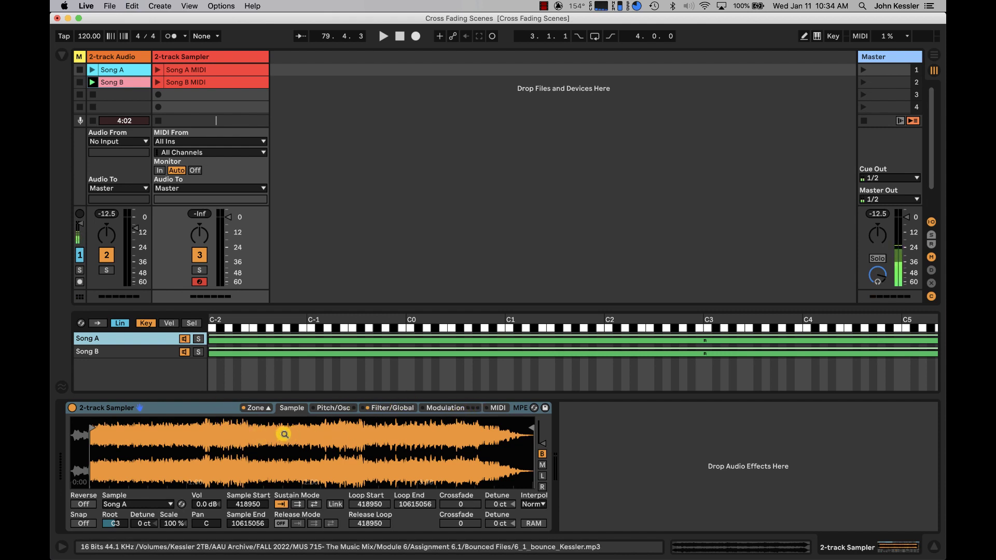
Switch off the Sampler filter and set its volume to 0 dB.
click(393, 408)
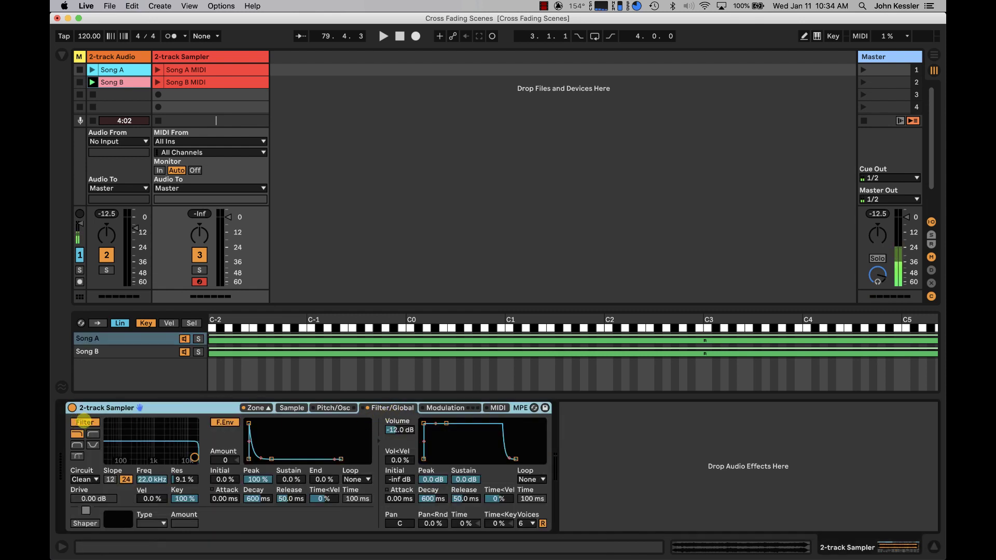
click(85, 422)
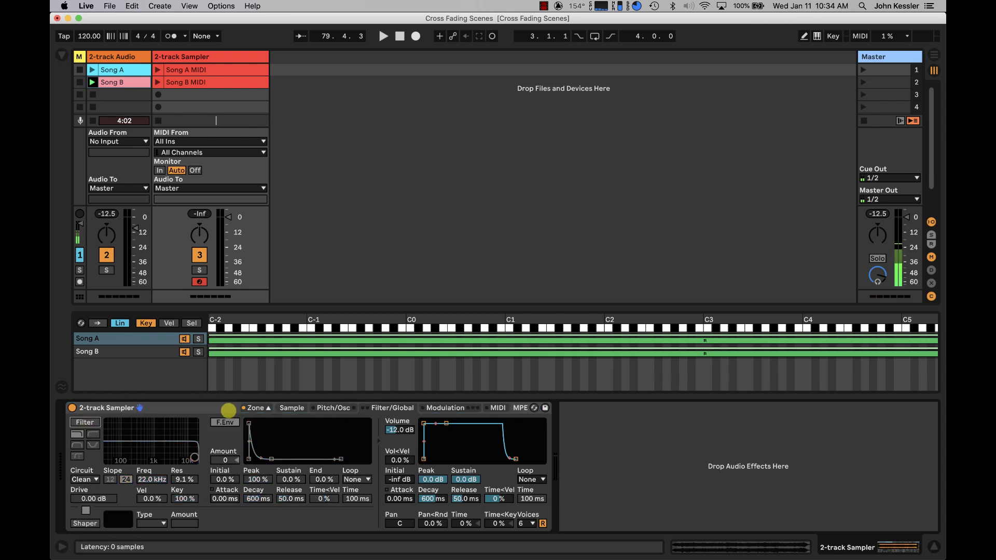
click(395, 430)
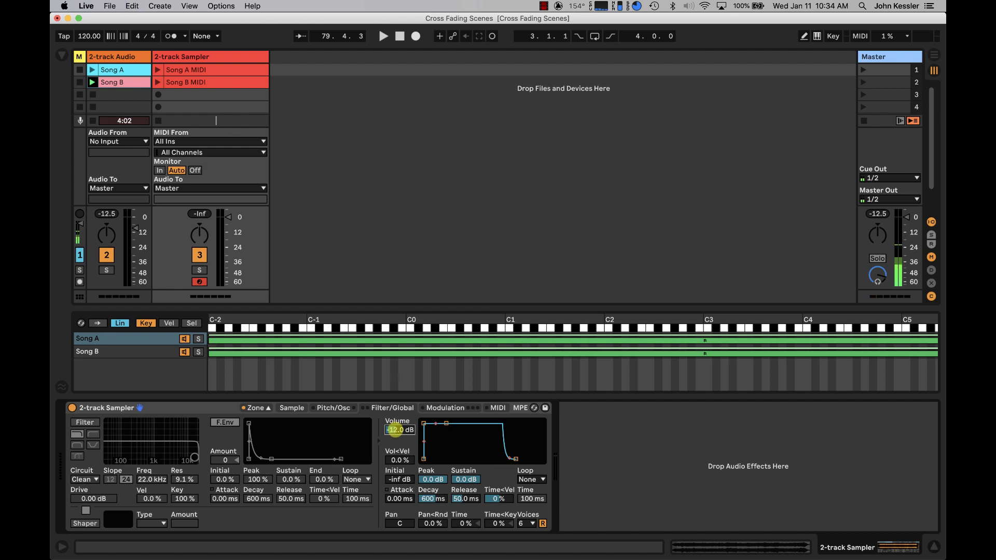
text(0)
key(Return)
text(-11.2)
key(Return)
text(0)
key(Return)
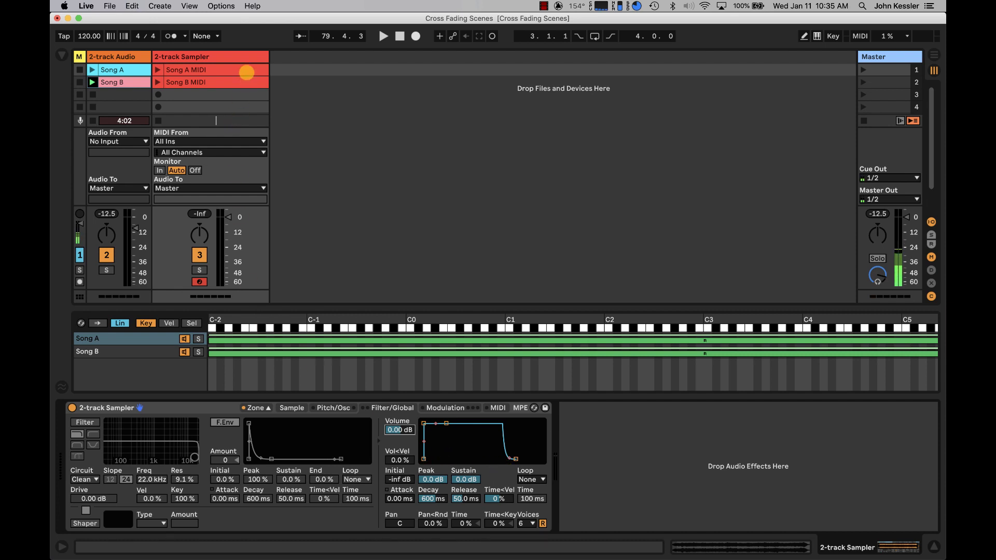
Draw a C-2 note at the start of the Song A MIDI clip.
click(244, 69)
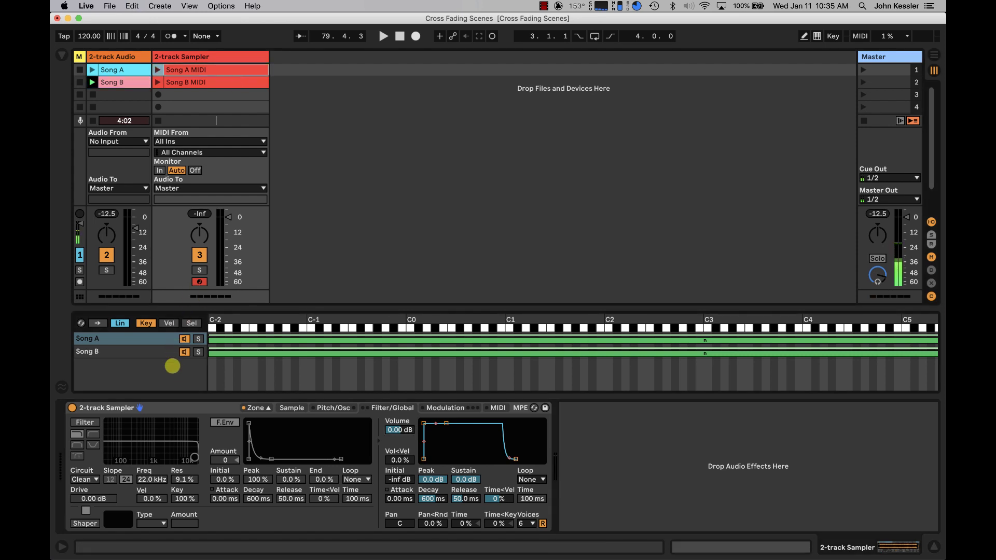
click(289, 404)
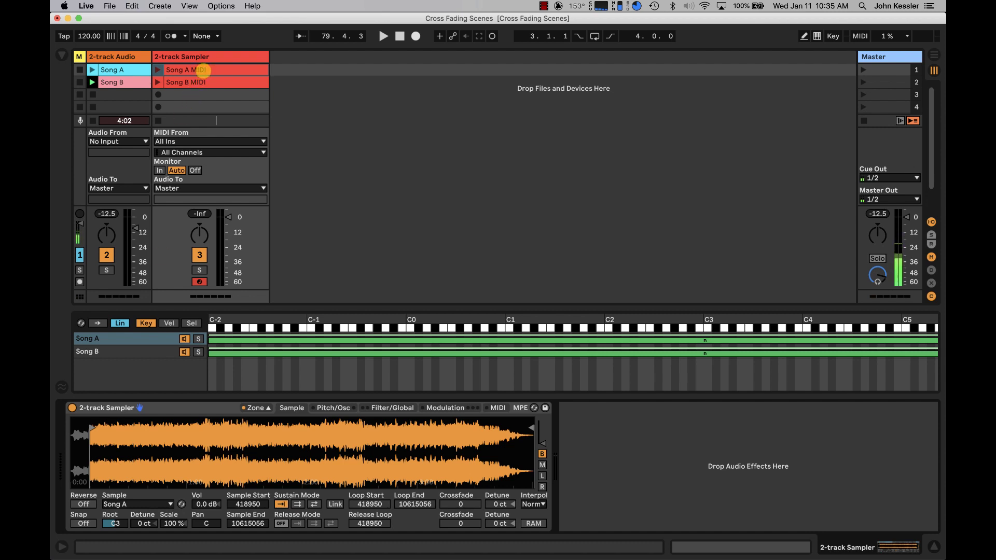
double_click(203, 69)
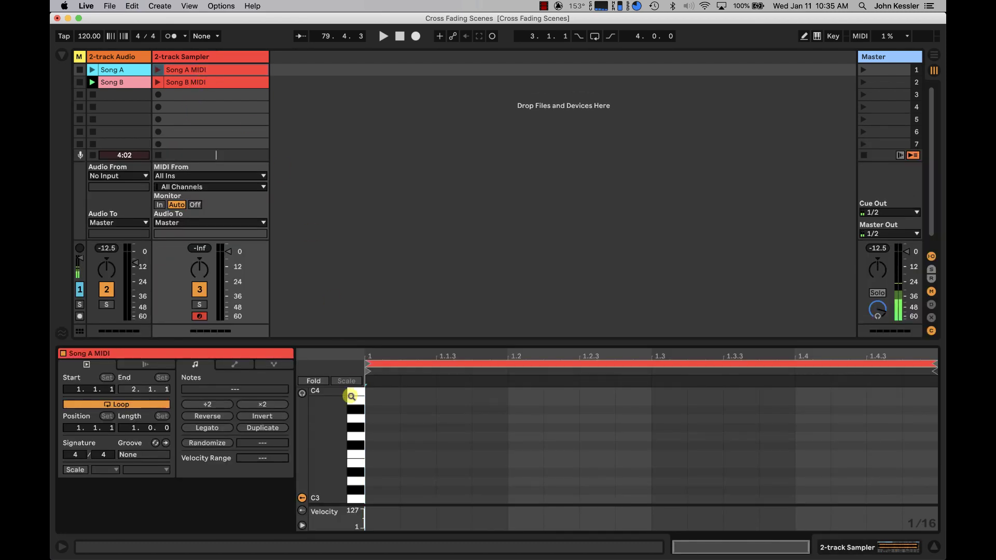
scroll(326, 437, down, 15)
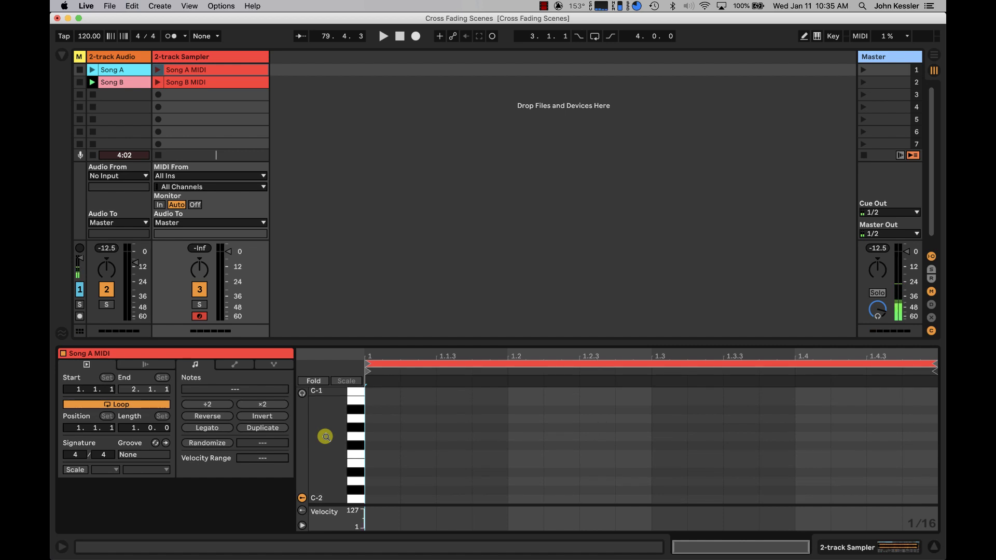
click(379, 499)
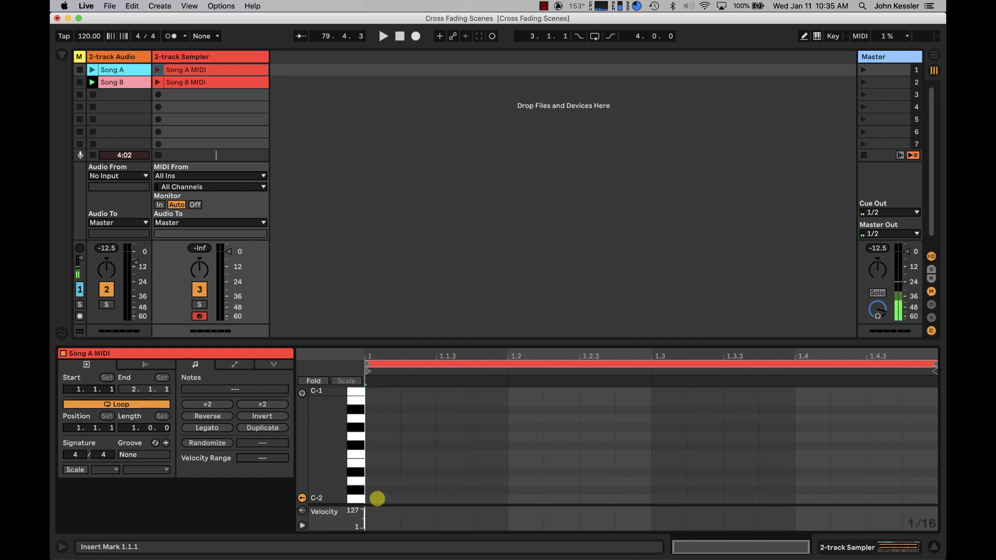
double_click(377, 499)
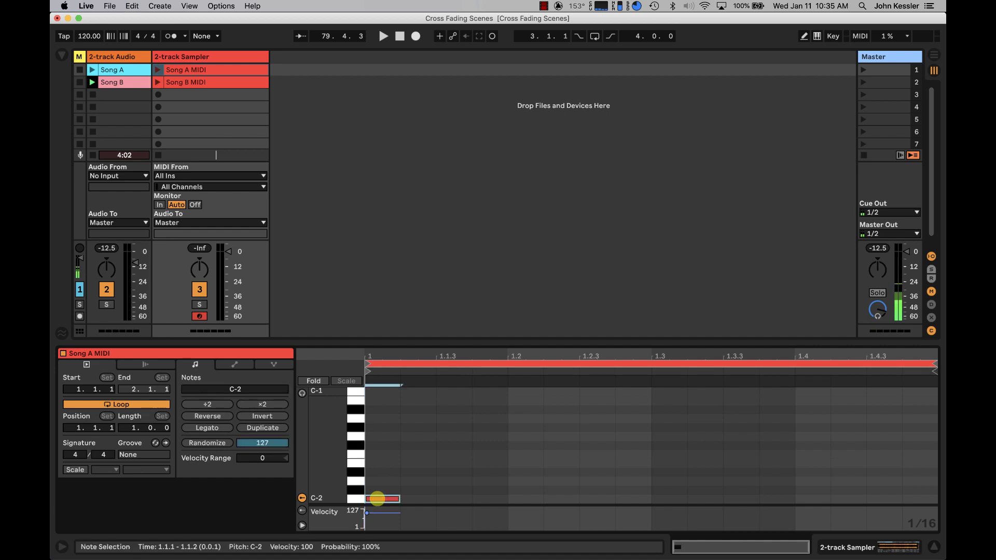
drag(399, 497, 509, 498)
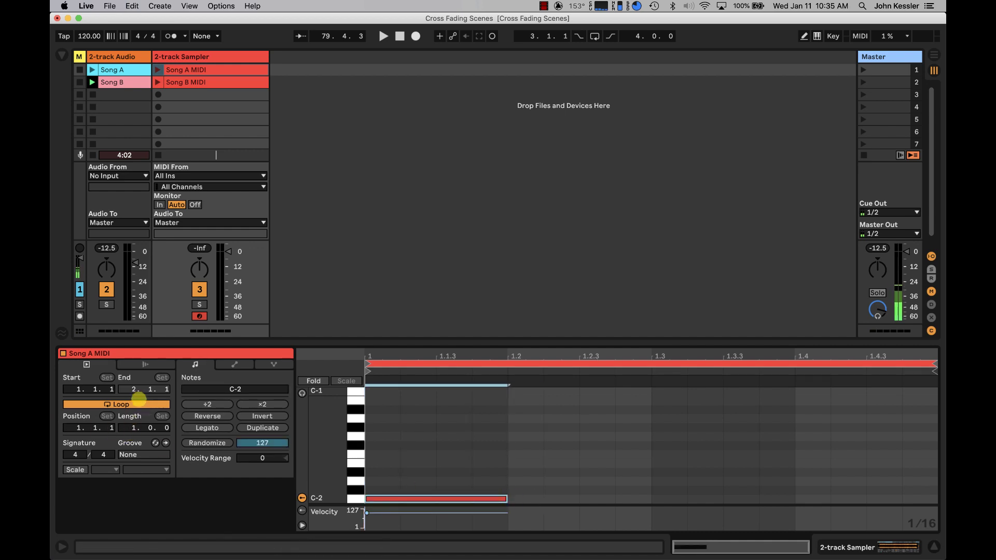
Stretch the C-2 note across the clip's bars, keeping looping on.
click(138, 404)
click(134, 428)
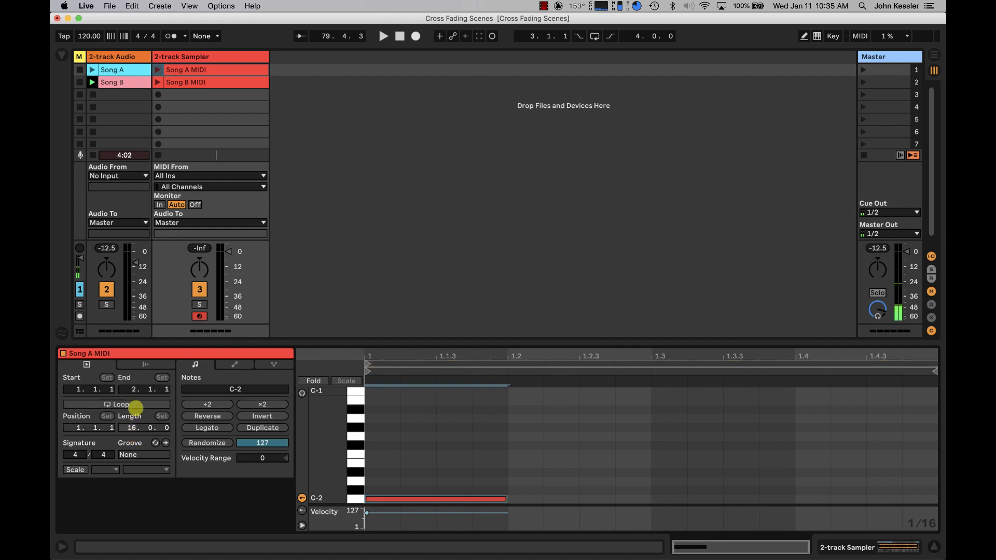
click(136, 404)
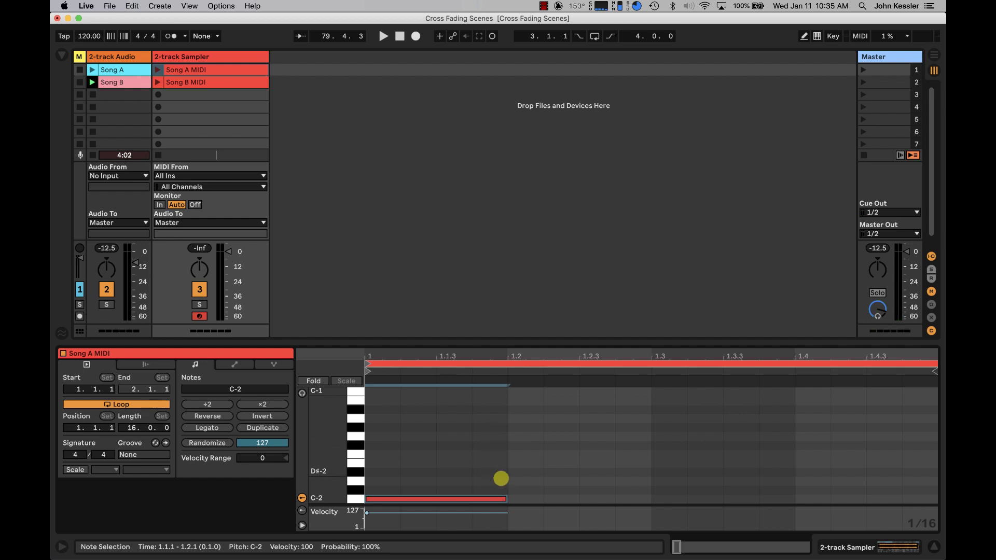
double_click(516, 355)
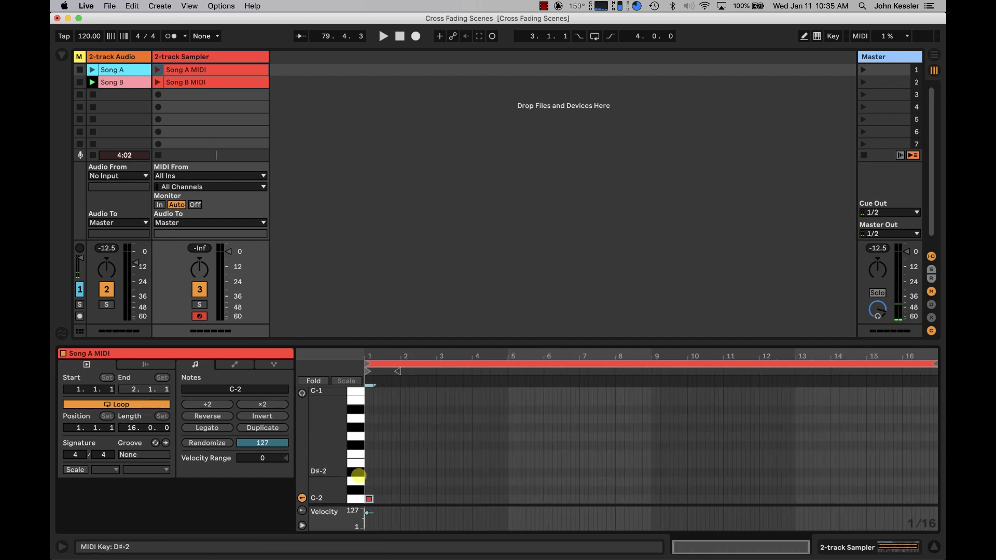
drag(374, 498, 873, 493)
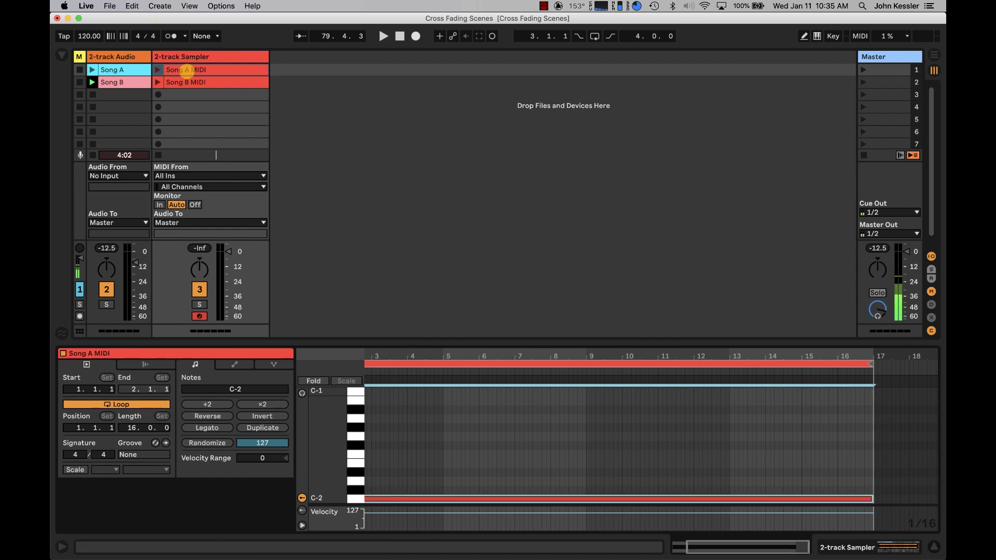
Rename the clip 'Song A MIDI C-2'.
click(187, 70)
key(super+r)
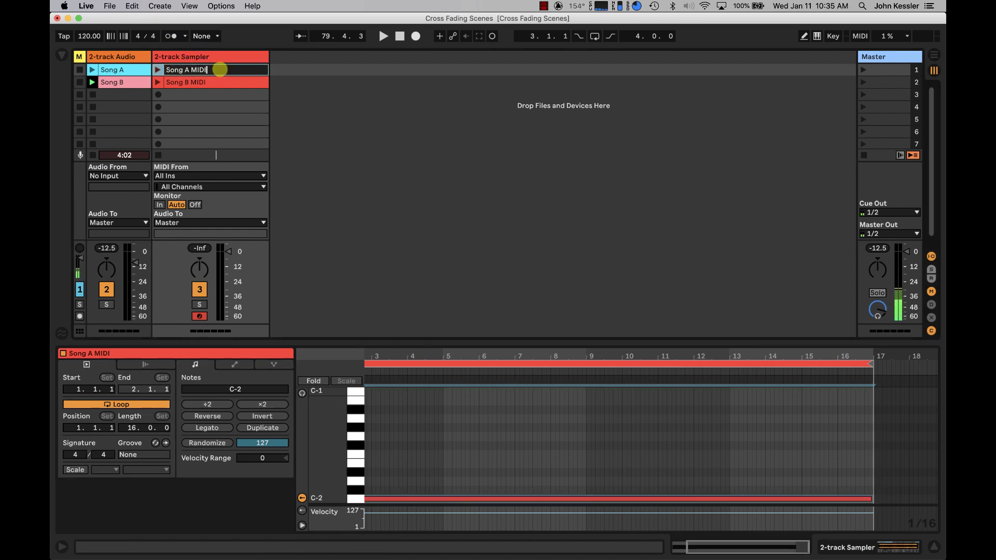
text(C-2)
key(Return)
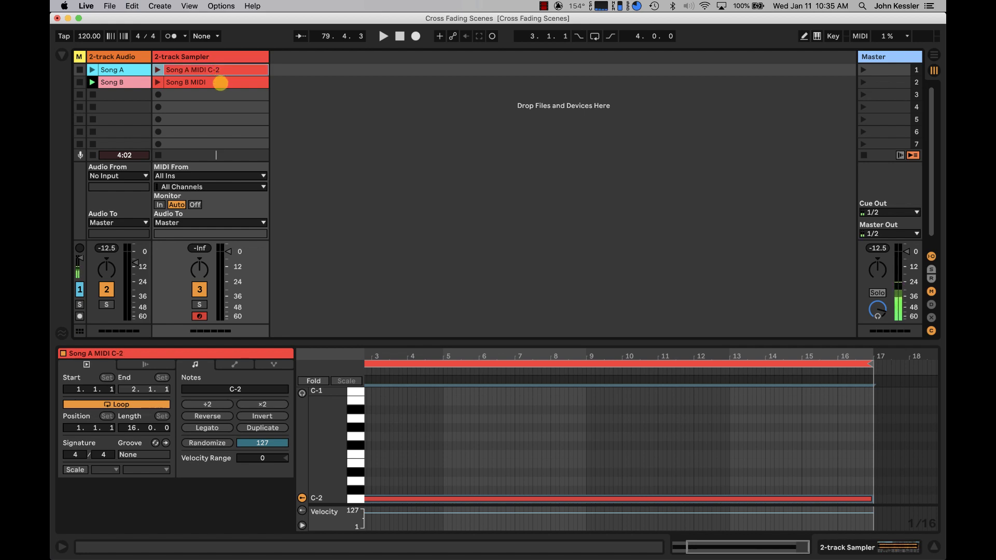
Draw a C#-2 note in the Song B clip, set the length to 16 bars, and stretch the note.
click(221, 83)
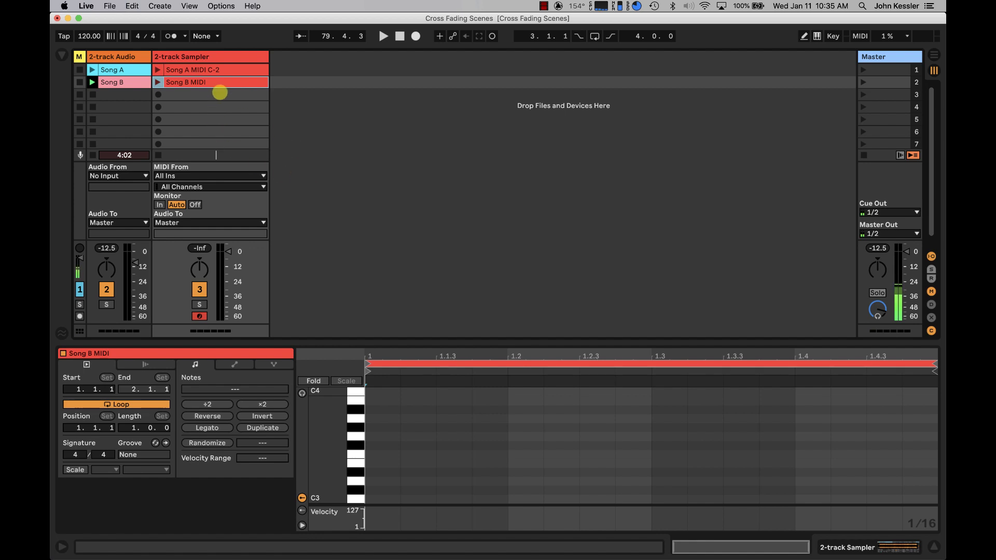
scroll(320, 435, down, 10)
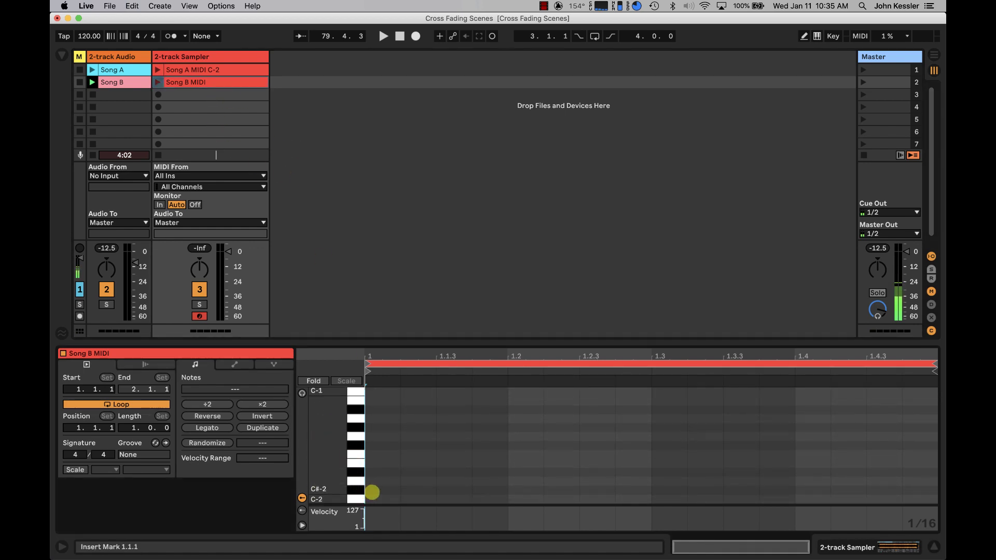
double_click(372, 490)
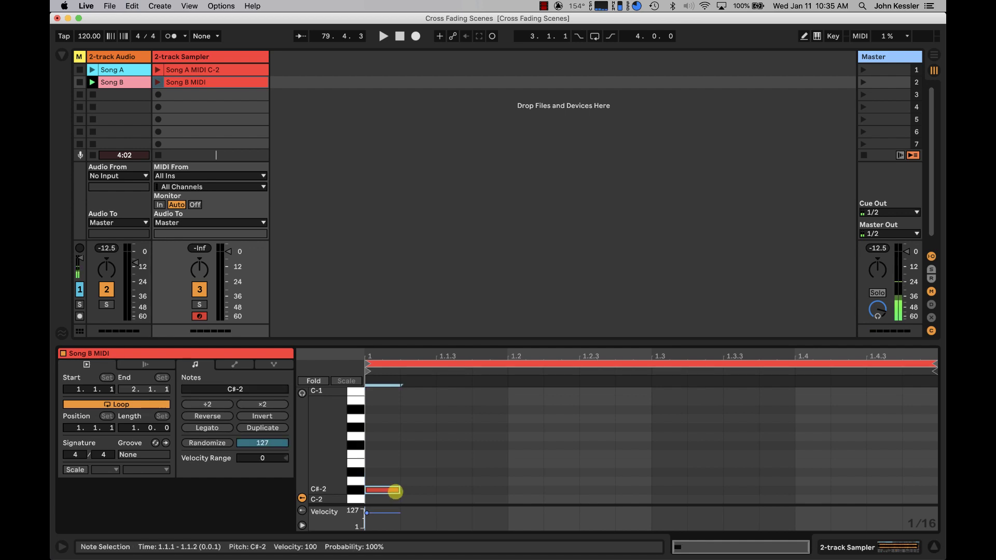
drag(398, 489, 686, 490)
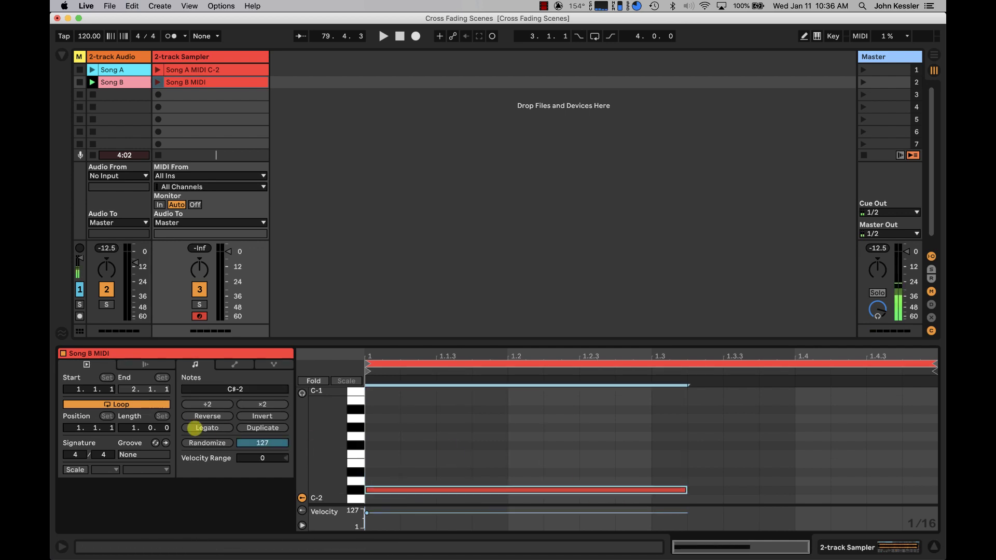
click(134, 427)
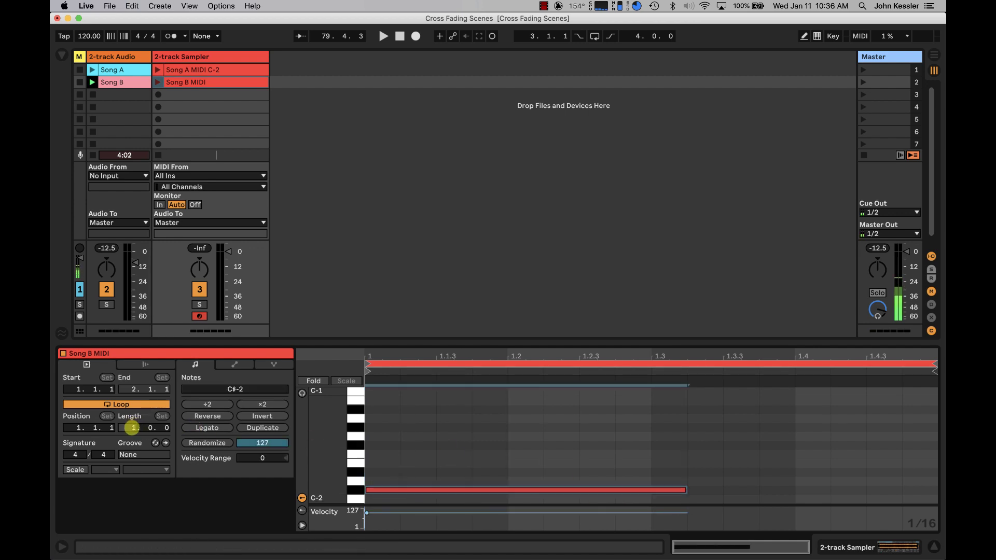
text(16)
key(Return)
click(382, 491)
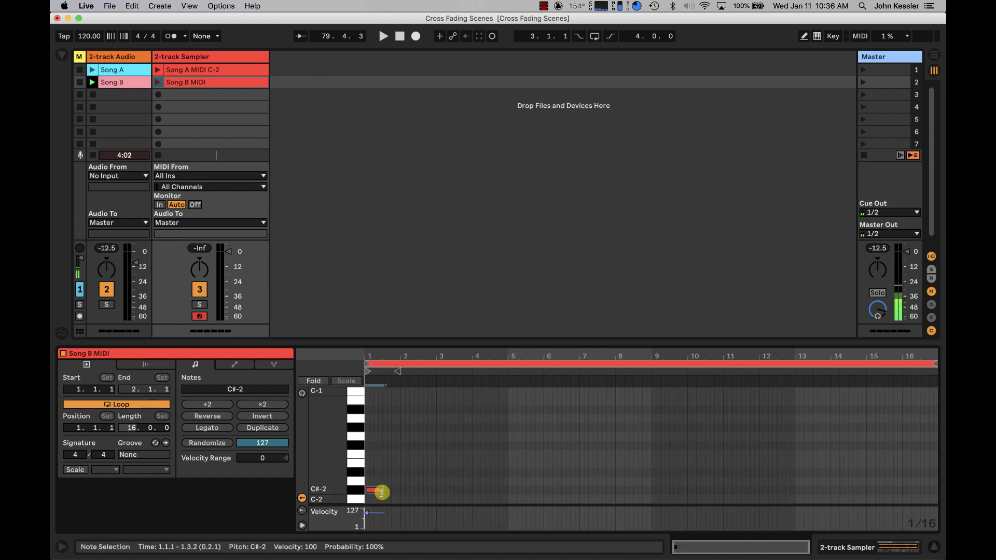
drag(381, 493, 863, 495)
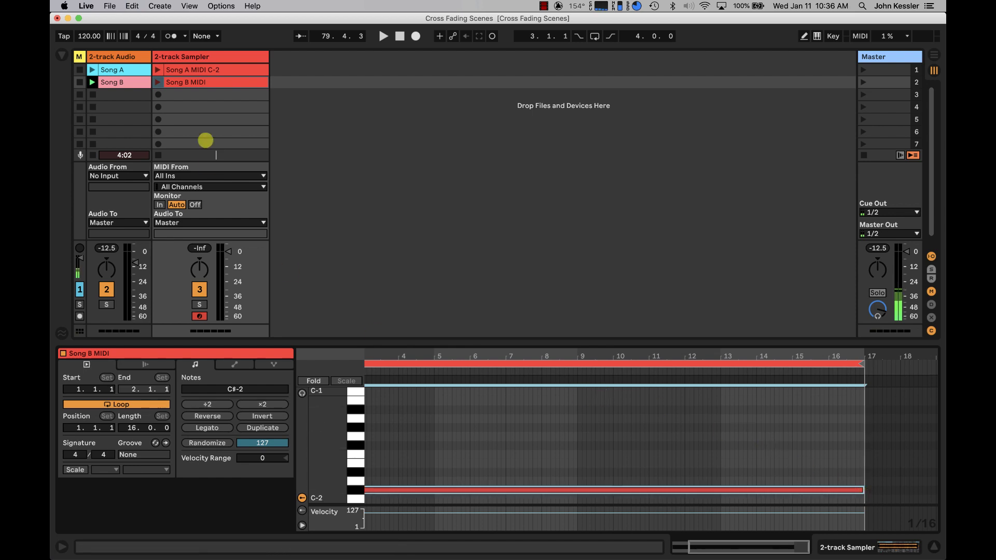
Rename the Song B clip 'Song B MIDI C#-2'.
click(226, 85)
key(super+r)
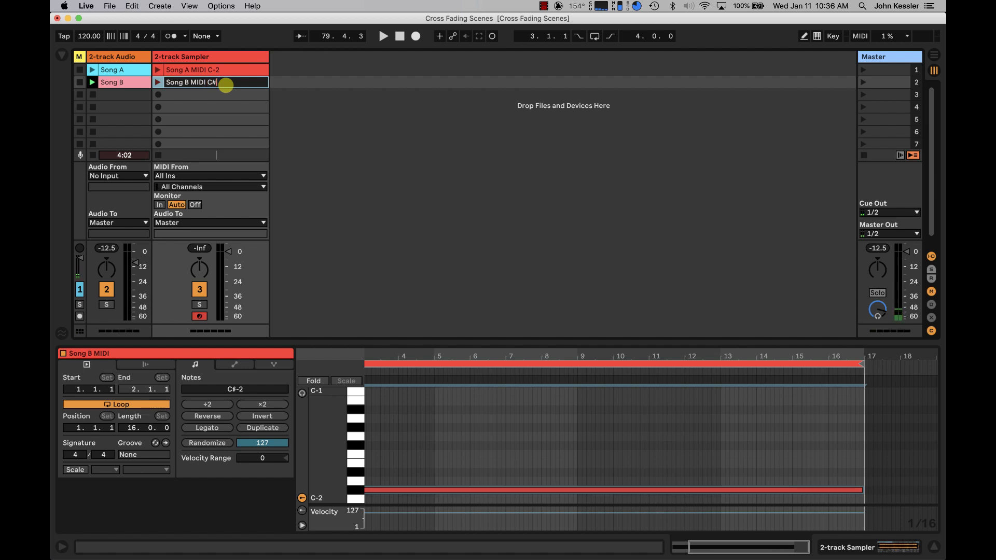
key(Return)
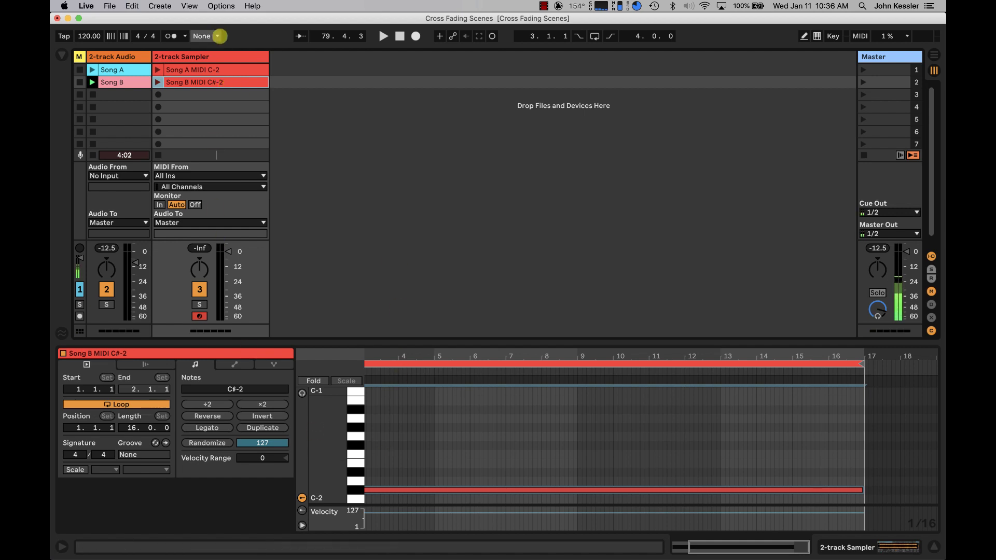
Raise the velocity of the C#-2 and C-2 notes to 127 in both clips.
click(212, 70)
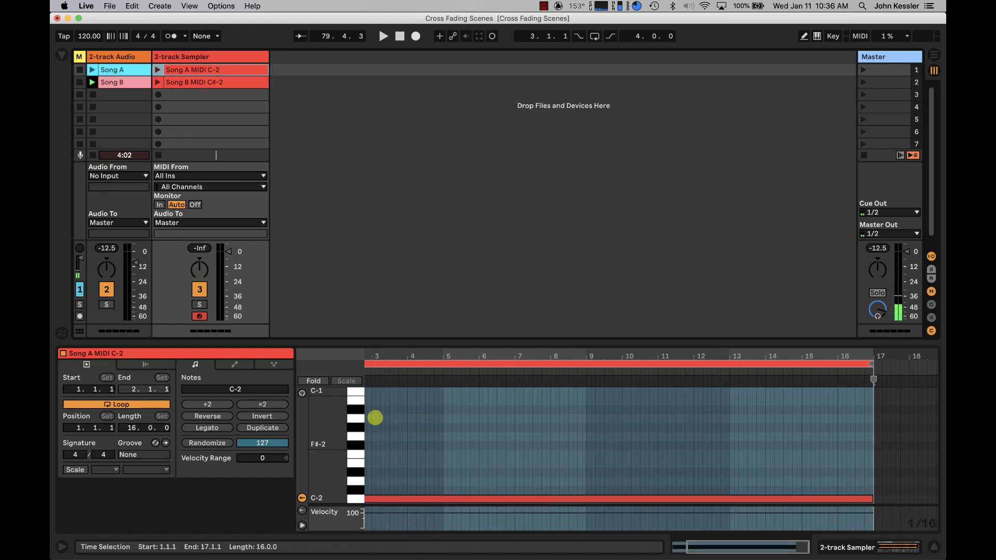
drag(377, 356, 456, 356)
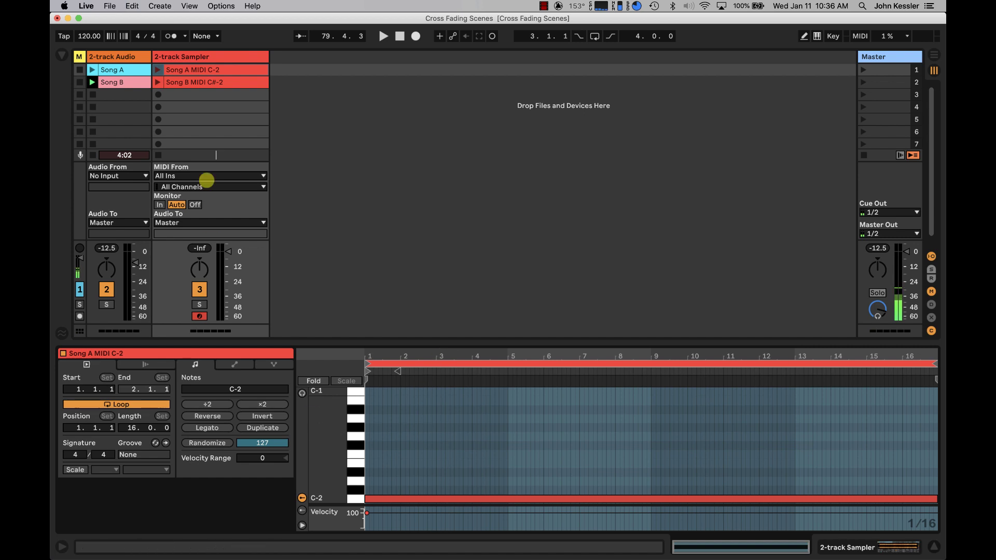
click(214, 83)
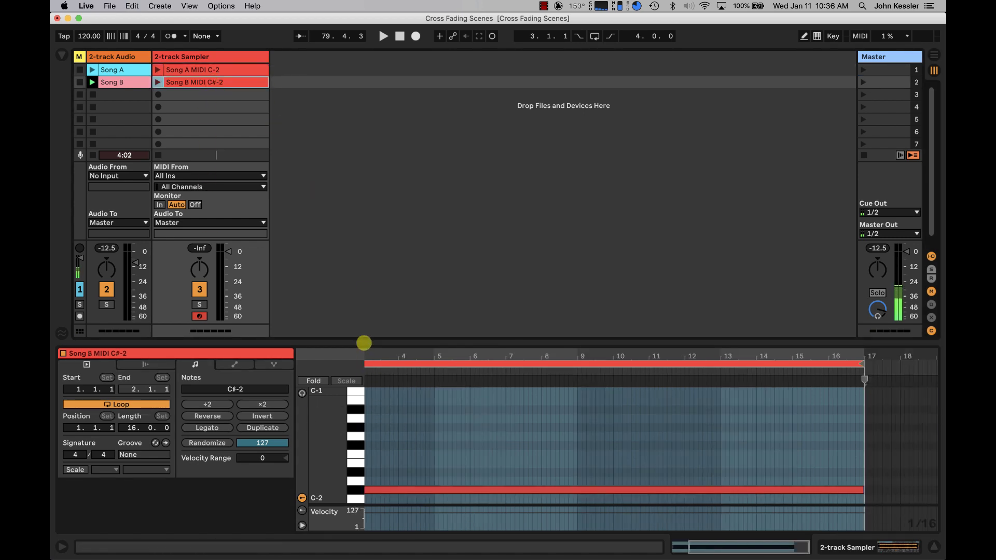
drag(365, 356, 436, 356)
click(410, 490)
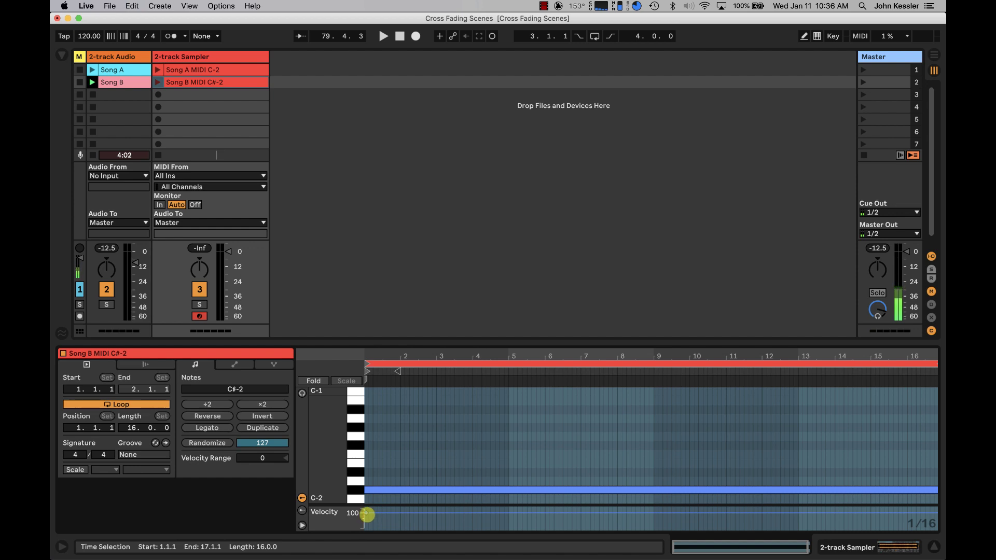
drag(367, 514, 365, 511)
click(296, 215)
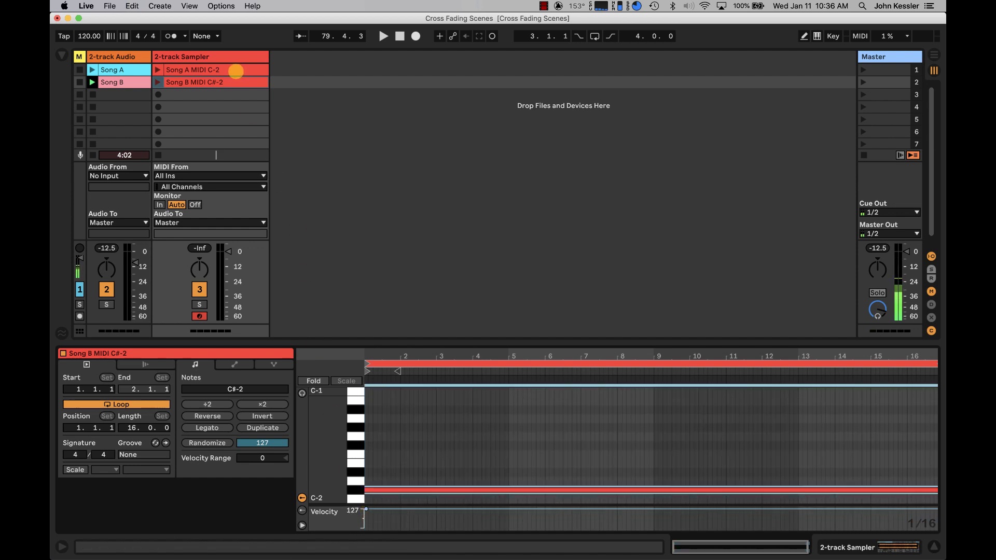
click(236, 71)
click(370, 499)
drag(370, 512, 369, 510)
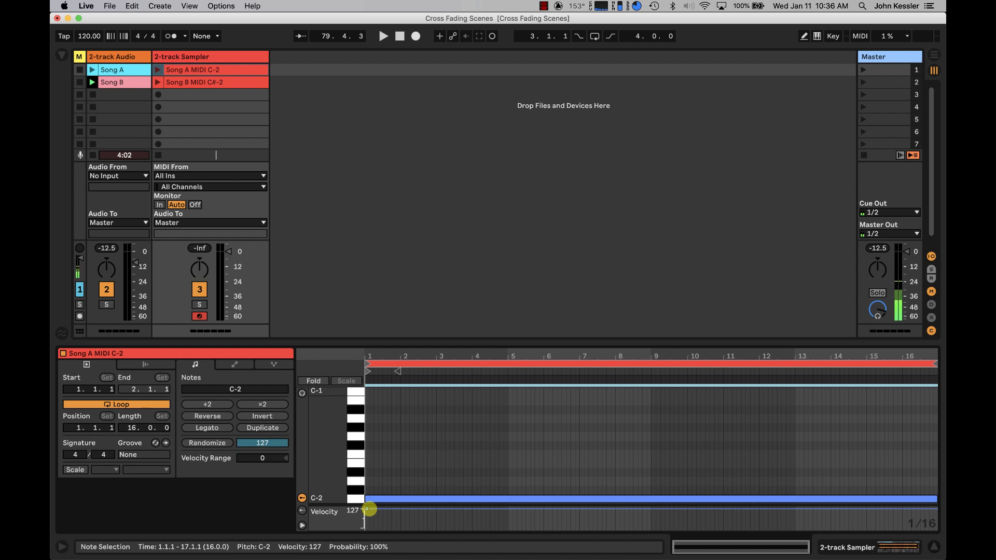
Turn off looping for the Song A and Song B clips and check the C#-2 velocity.
click(147, 403)
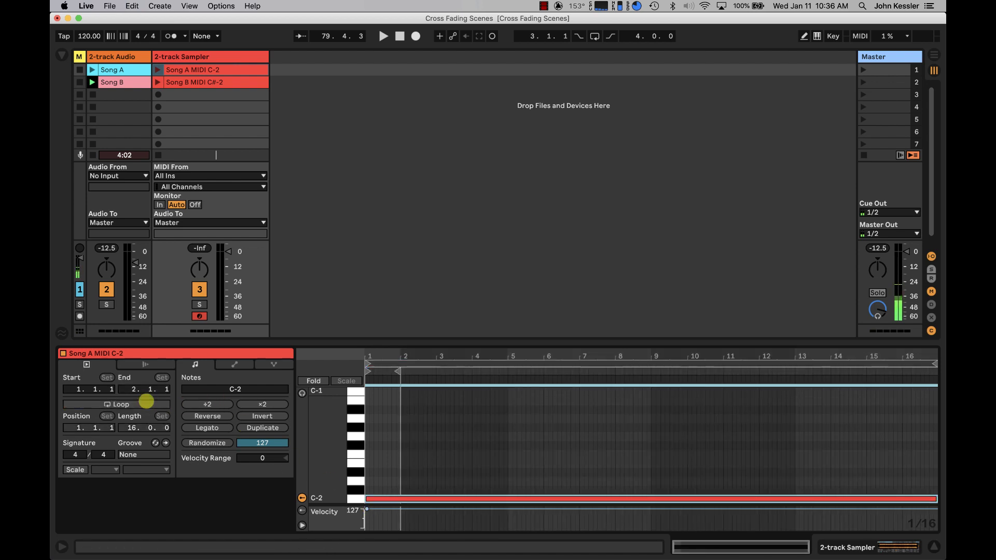
click(185, 83)
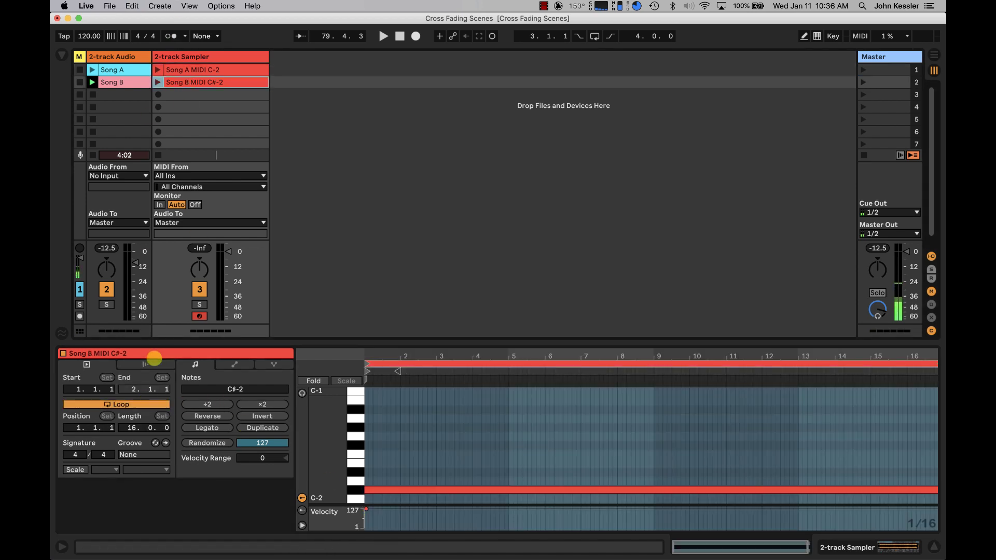
click(112, 404)
click(376, 518)
click(367, 510)
click(412, 411)
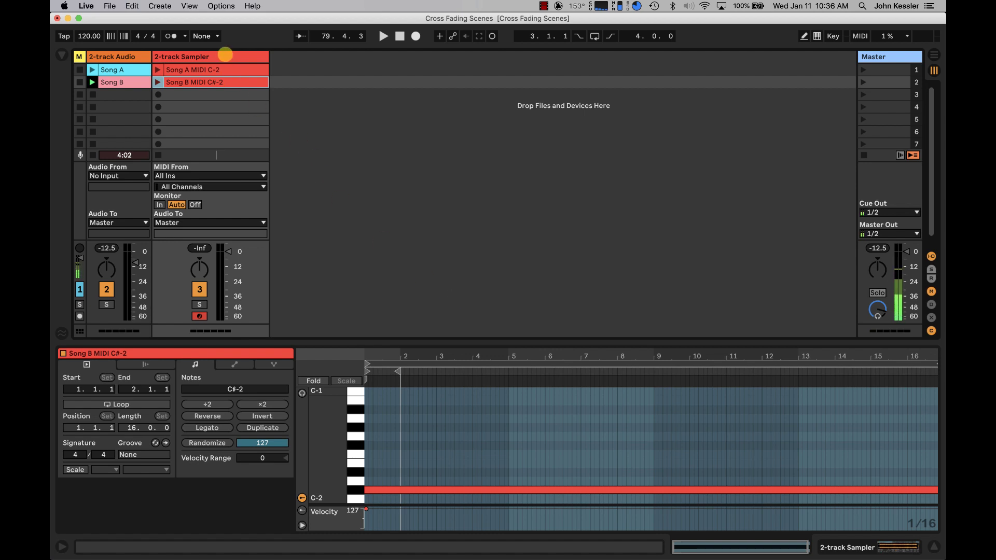
Narrow the Song A zone's key range and set its root key to C-2.
click(225, 56)
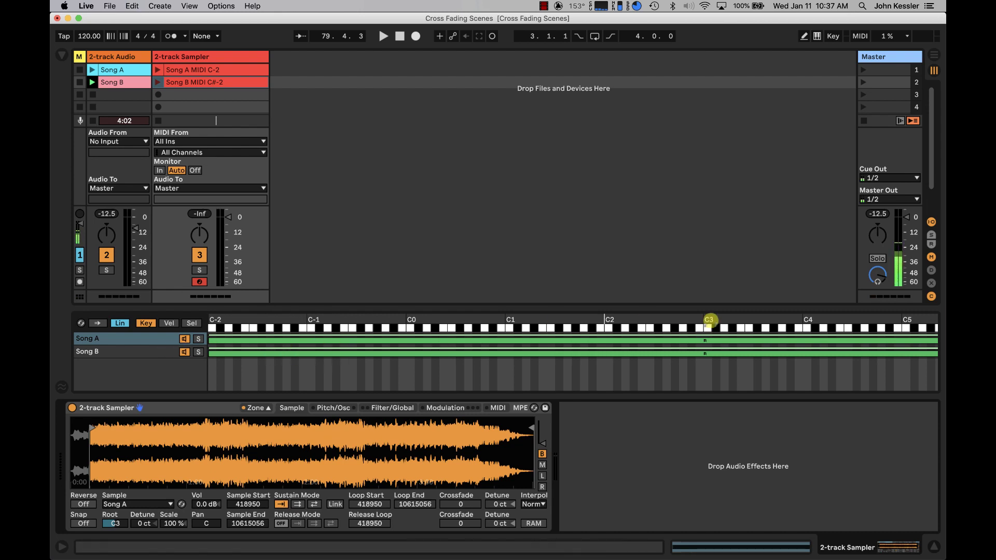
scroll(743, 370, right, 10)
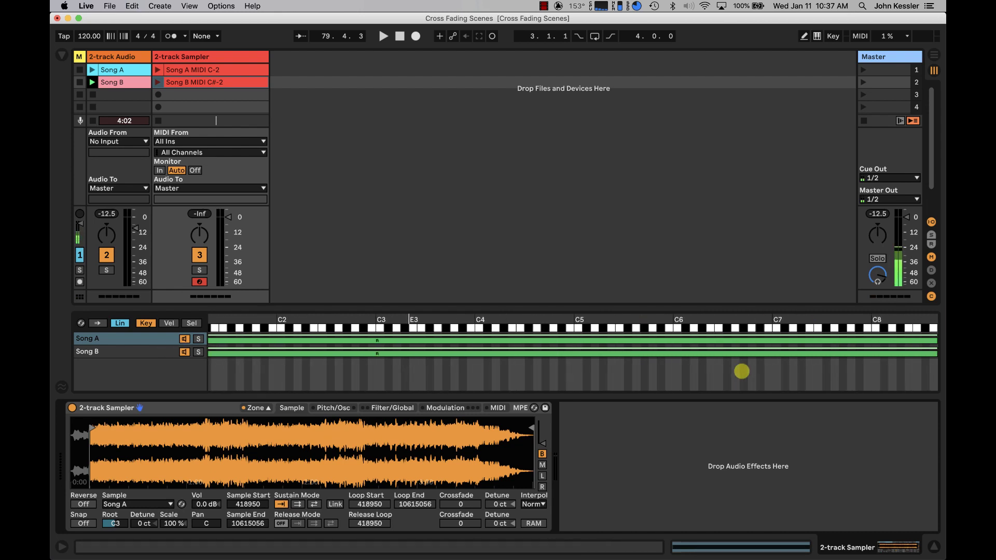
scroll(742, 371, left, 10)
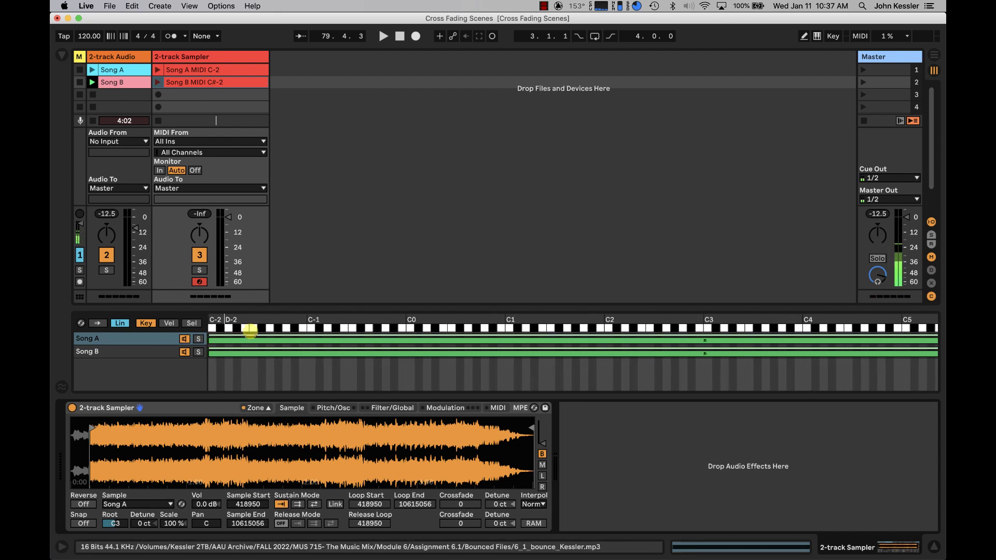
scroll(890, 335, right, 10)
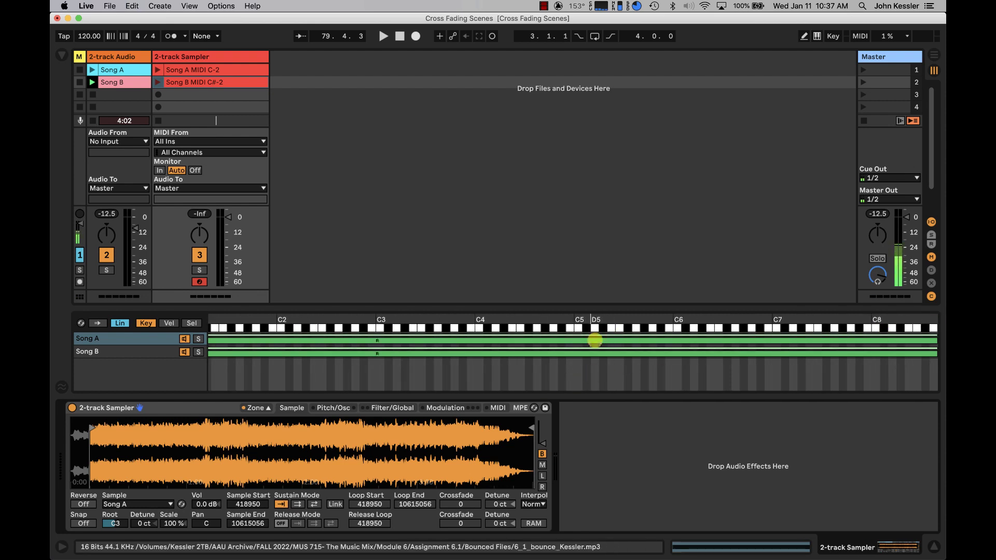
scroll(581, 361, left, 8)
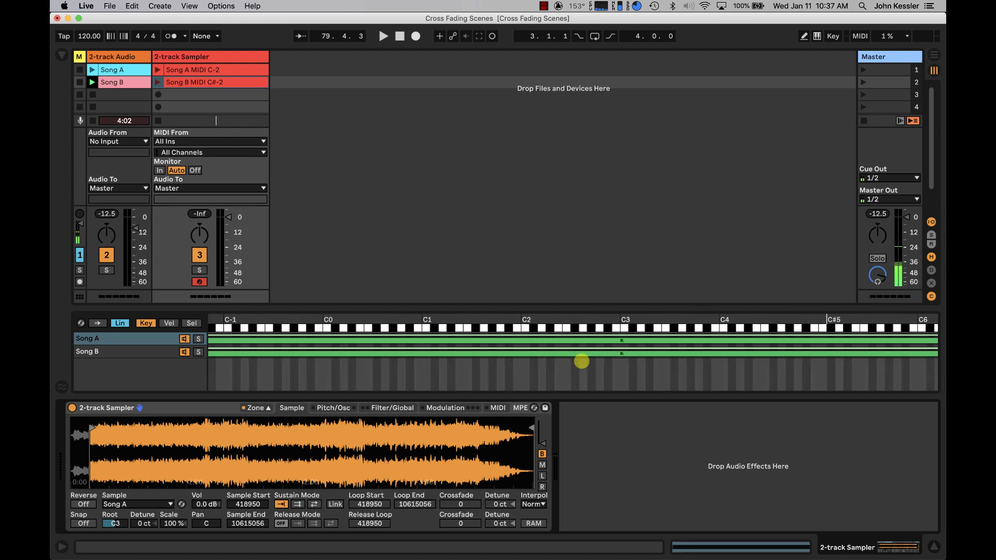
scroll(581, 361, left, 2)
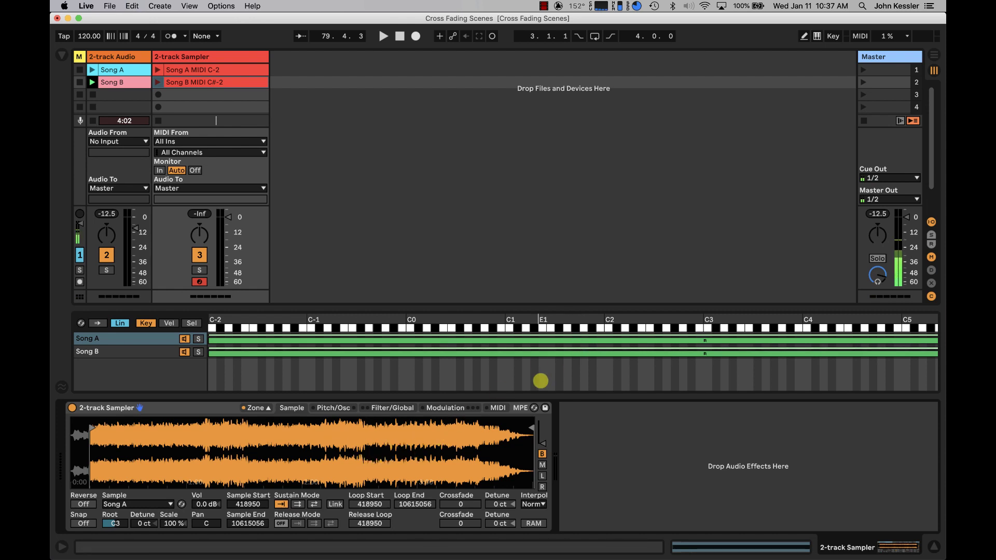
scroll(541, 381, right, 7)
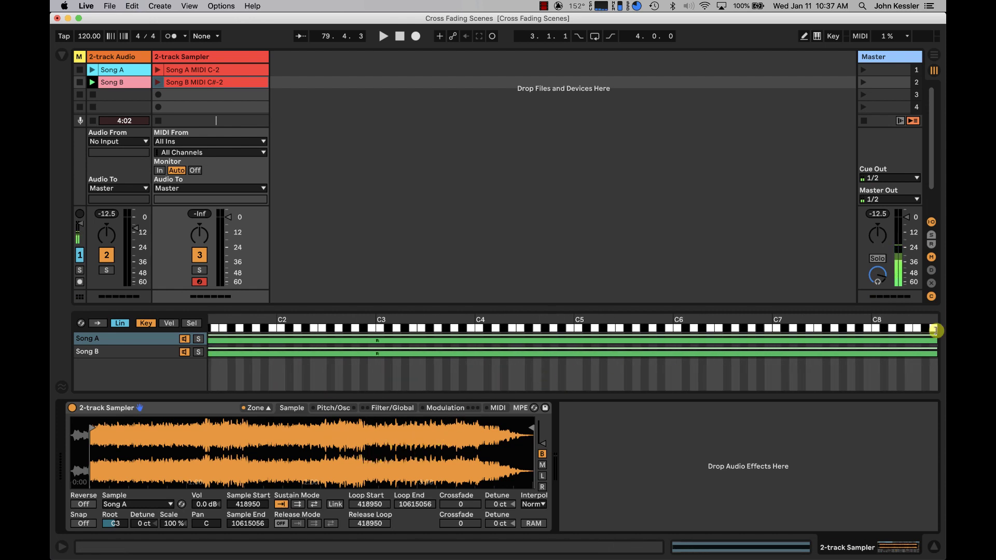
mouse_move(940, 343)
mouse_down()
mouse_move(735, 340)
mouse_move(495, 303)
mouse_move(151, 276)
mouse_move(203, 293)
mouse_move(214, 338)
mouse_up()
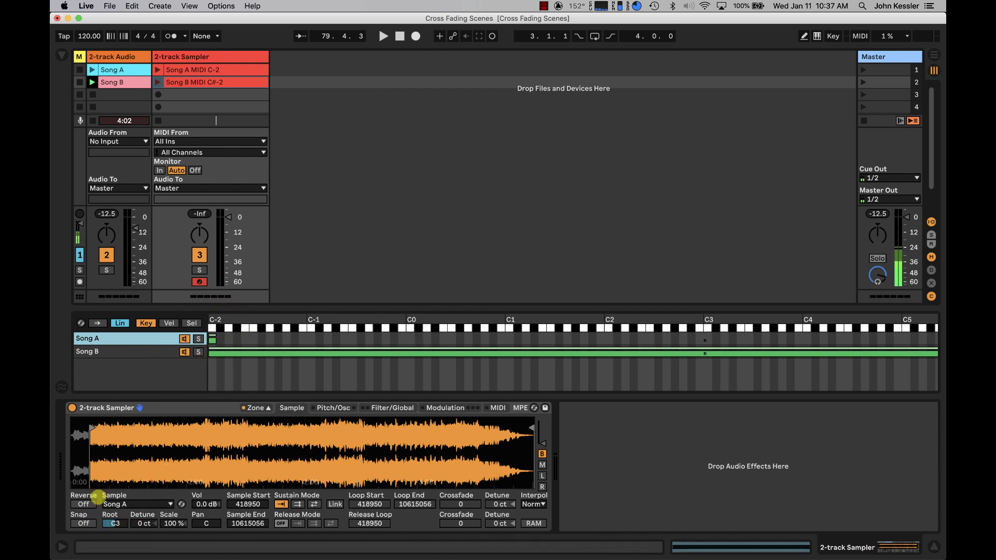
click(115, 524)
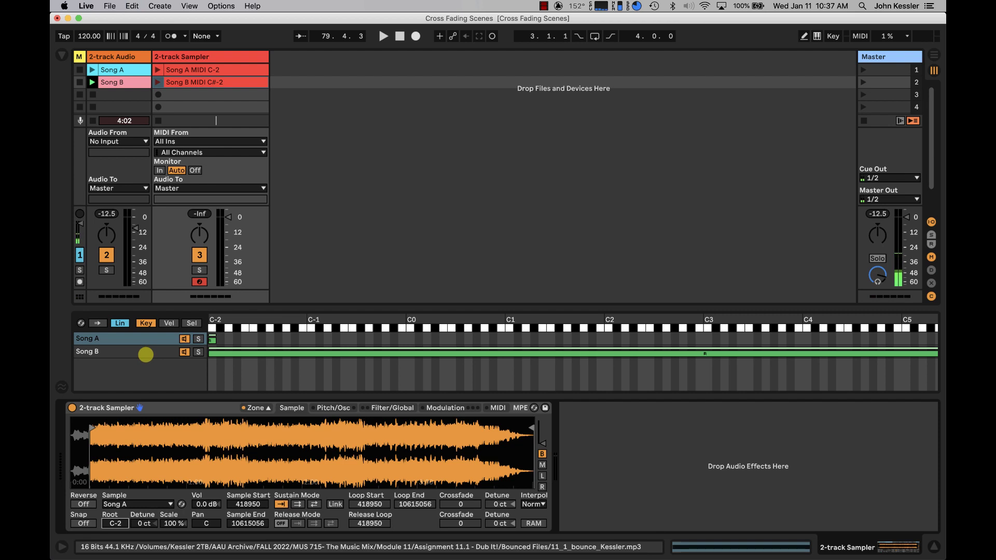
Shrink the Song B zone's key range and set its root key to C#-2.
click(146, 354)
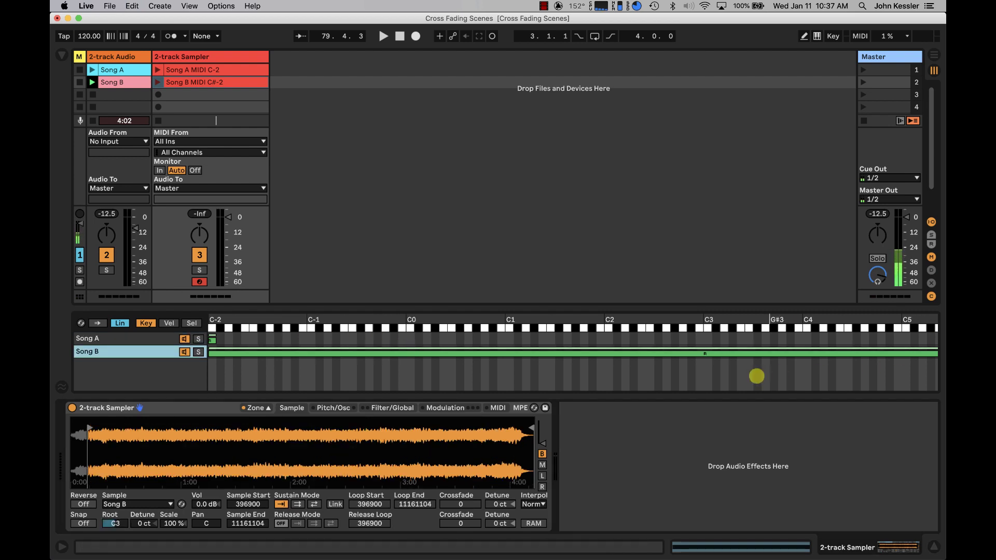
scroll(756, 376, right, 5)
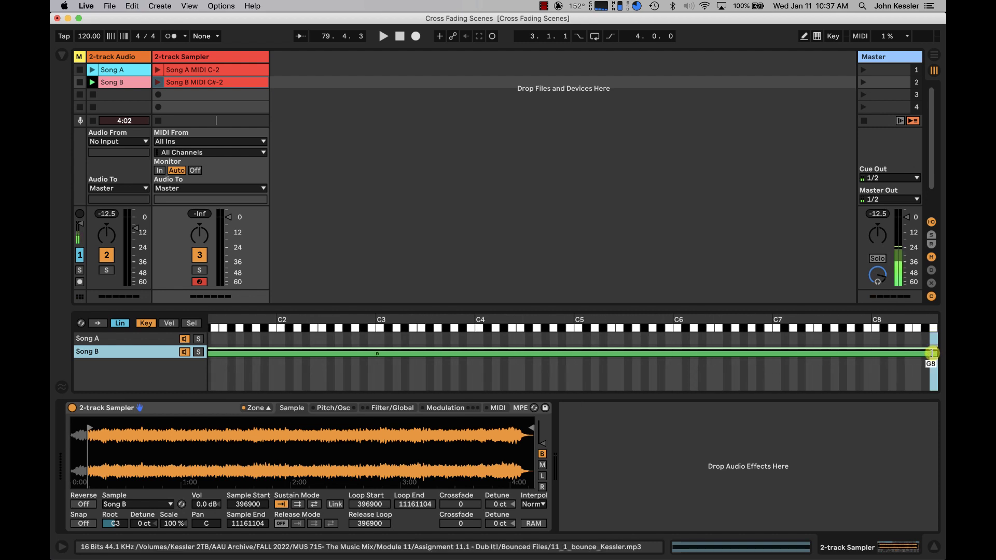
drag(934, 352, 220, 313)
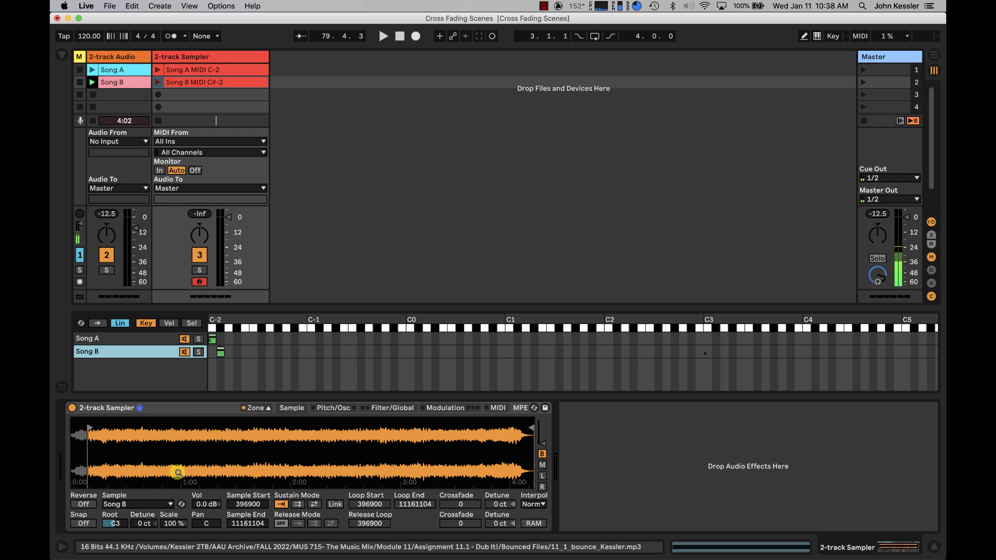
click(115, 522)
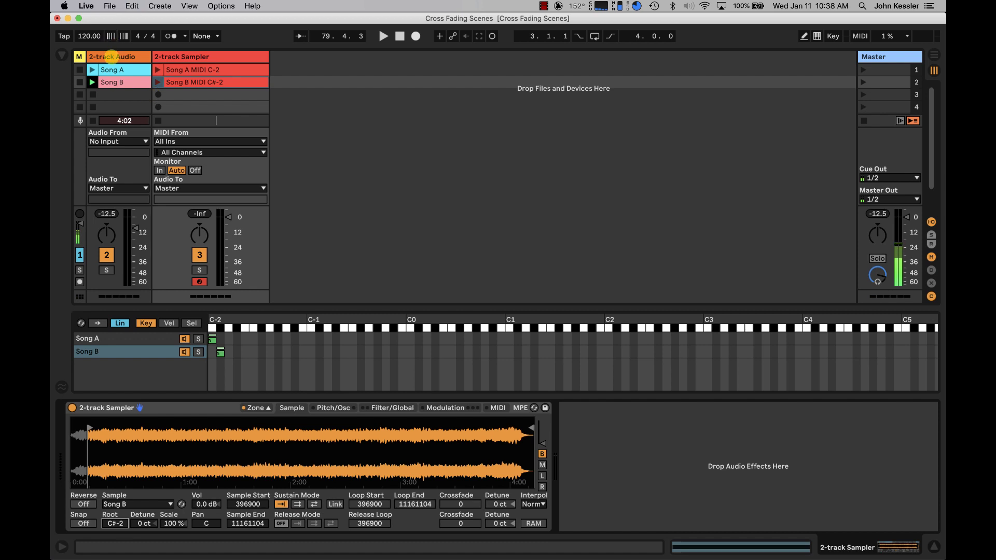
Delete the 2-track Audio track and launch the Song A clip.
click(113, 56)
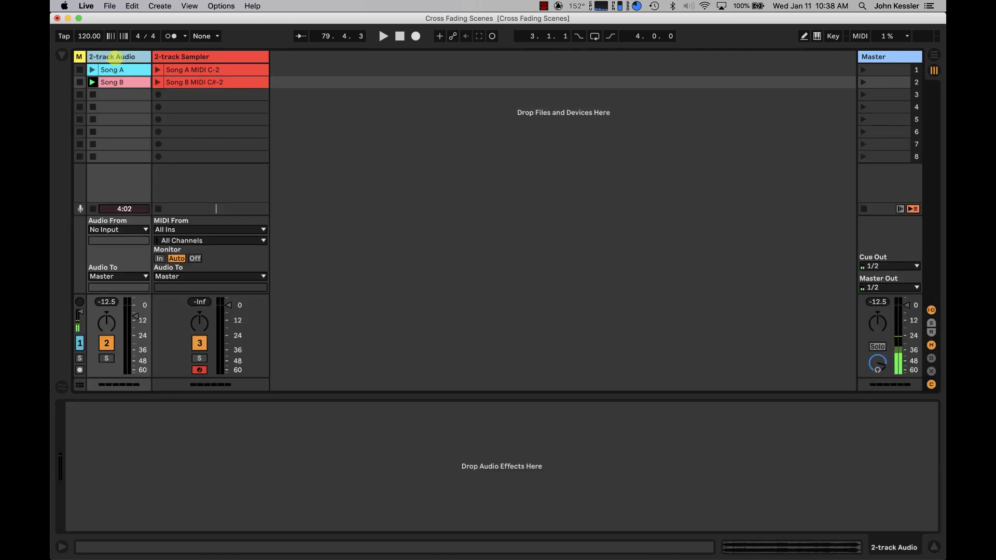
key(Delete)
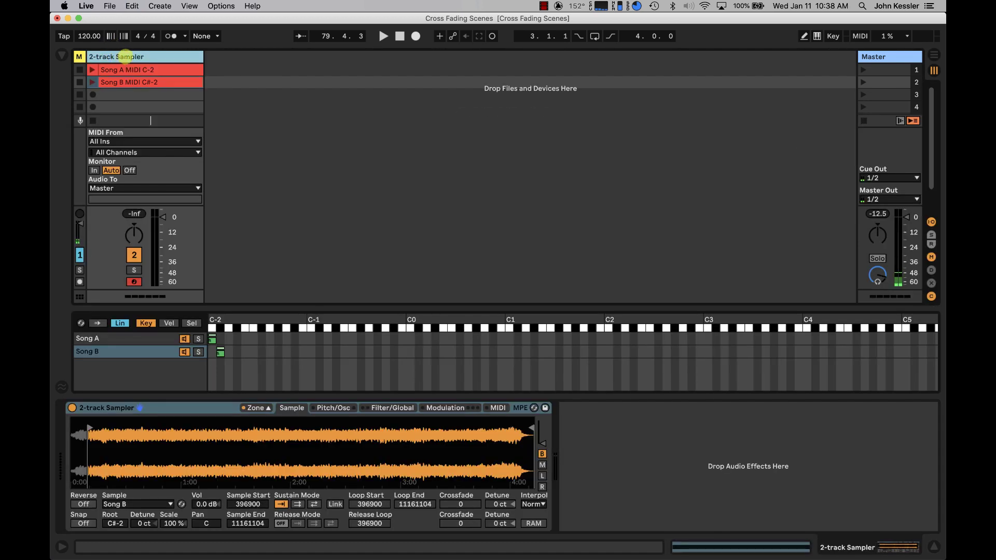
click(91, 70)
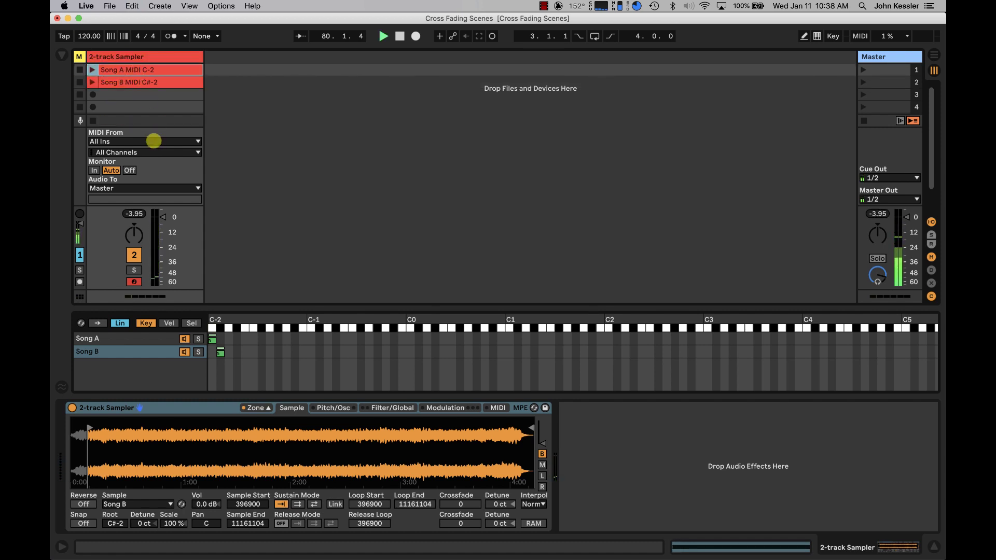
Review the Song A clip's C-2 note and Sampler zone, then launch the Song B clip.
double_click(140, 69)
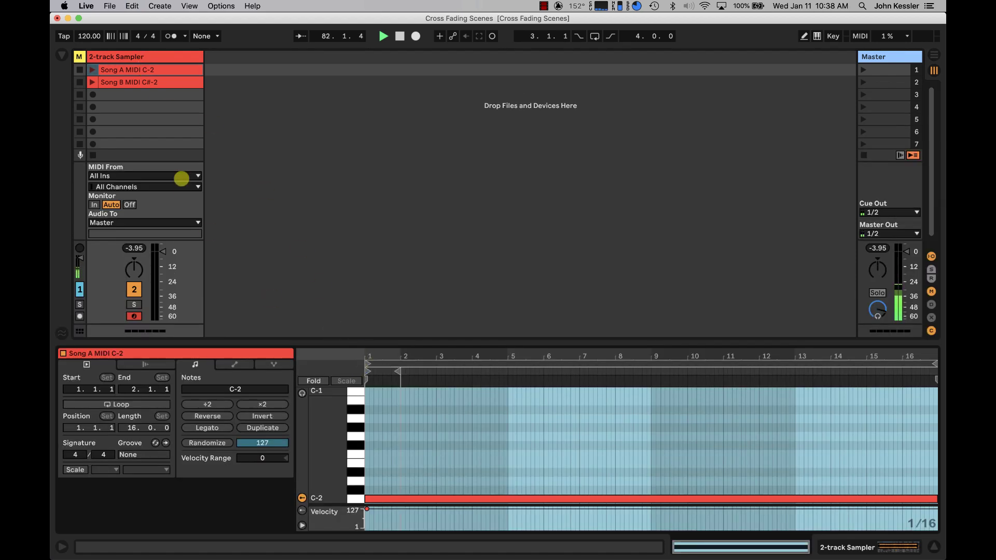
click(163, 53)
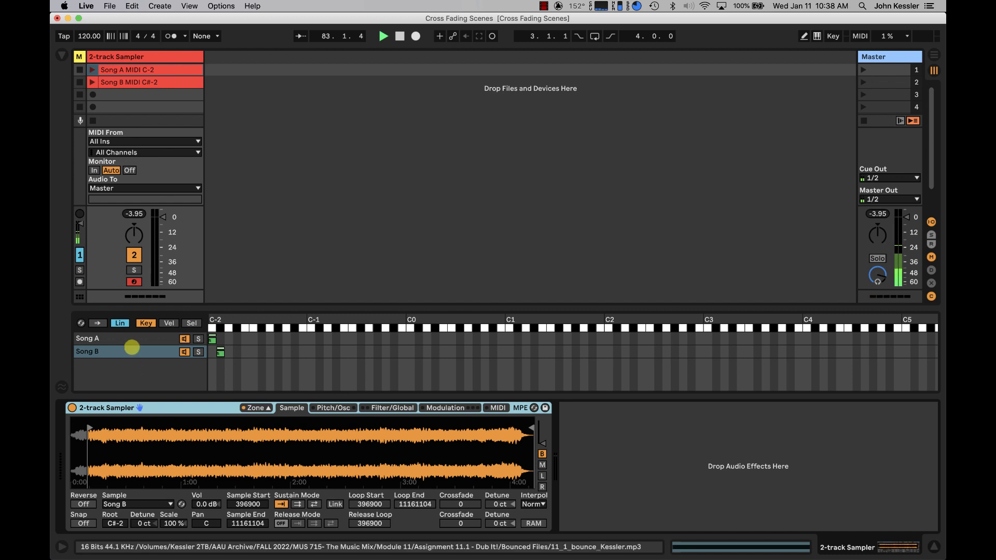
click(133, 340)
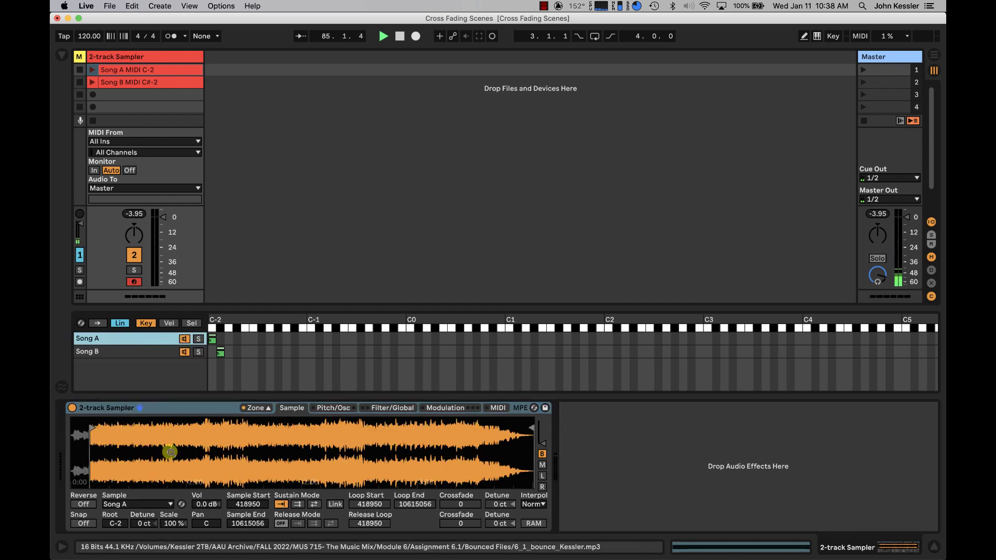
click(90, 82)
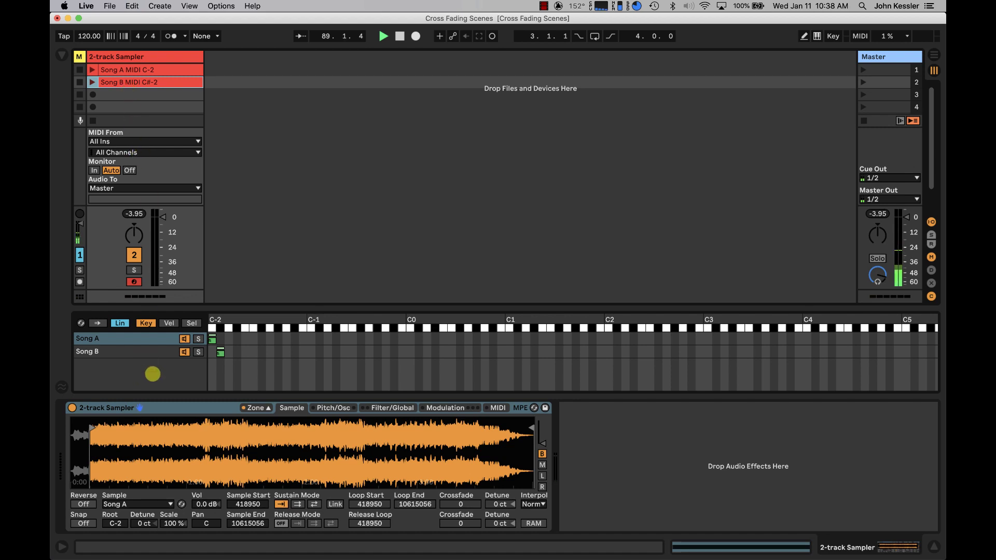
Set the Song B clip's end to 17.1.1, making it 16 bars long.
double_click(165, 82)
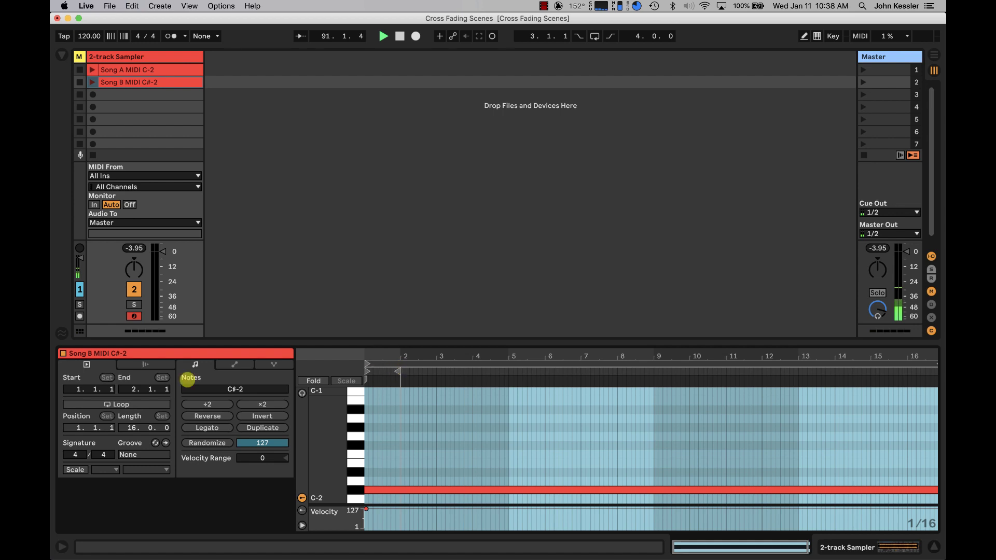
click(131, 389)
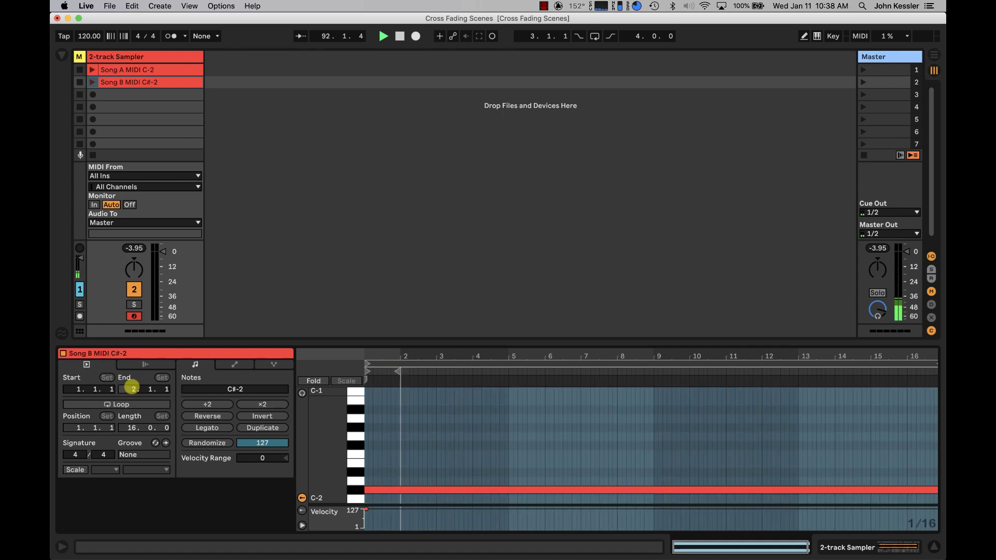
drag(132, 387, 131, 387)
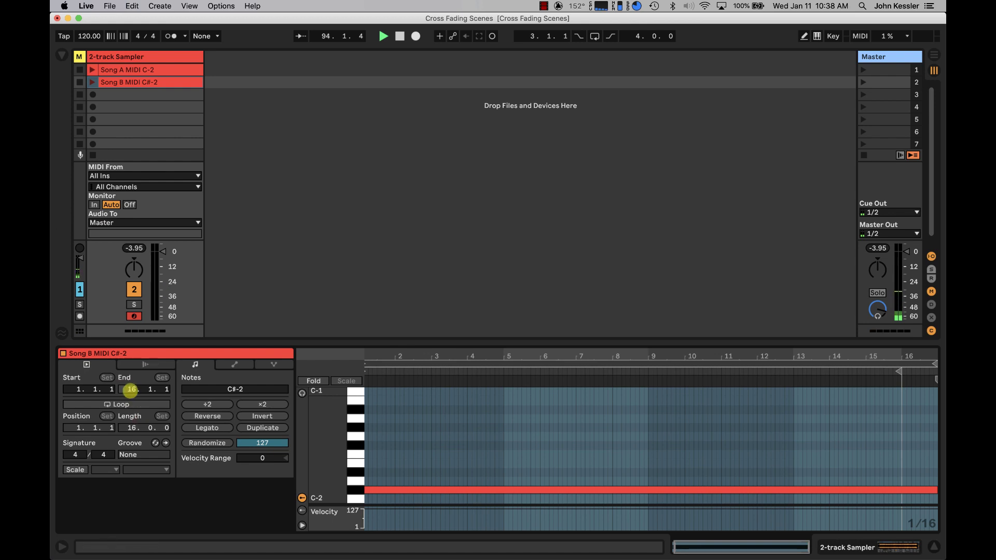
drag(130, 392, 130, 388)
Extend the Song A clip to end at 17.1.1, then play Song A followed by Song B.
click(138, 69)
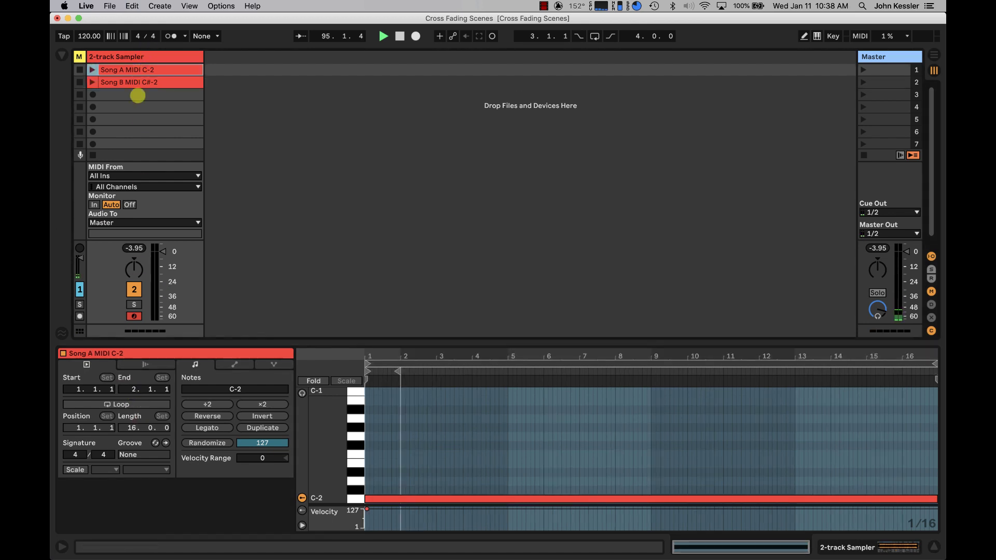
click(134, 389)
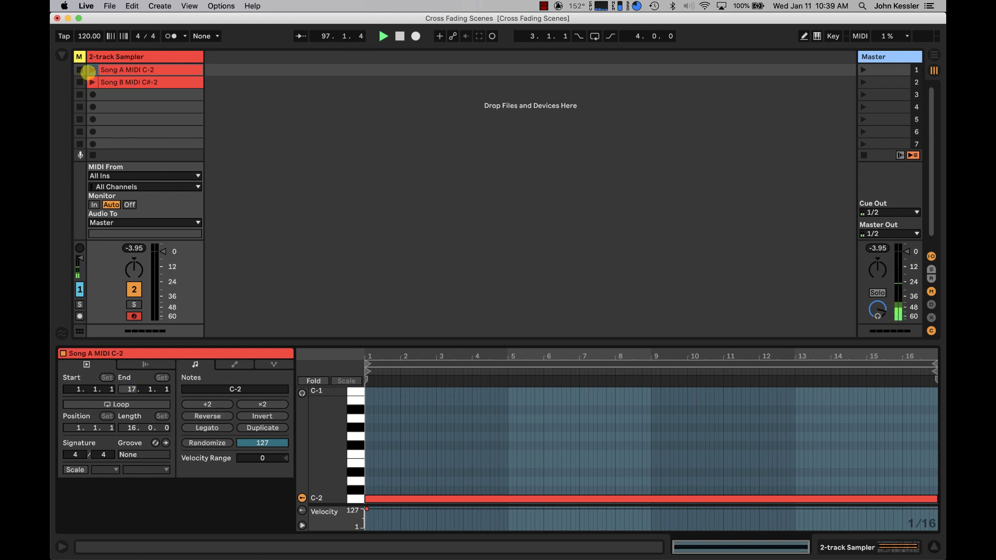
click(92, 70)
click(93, 83)
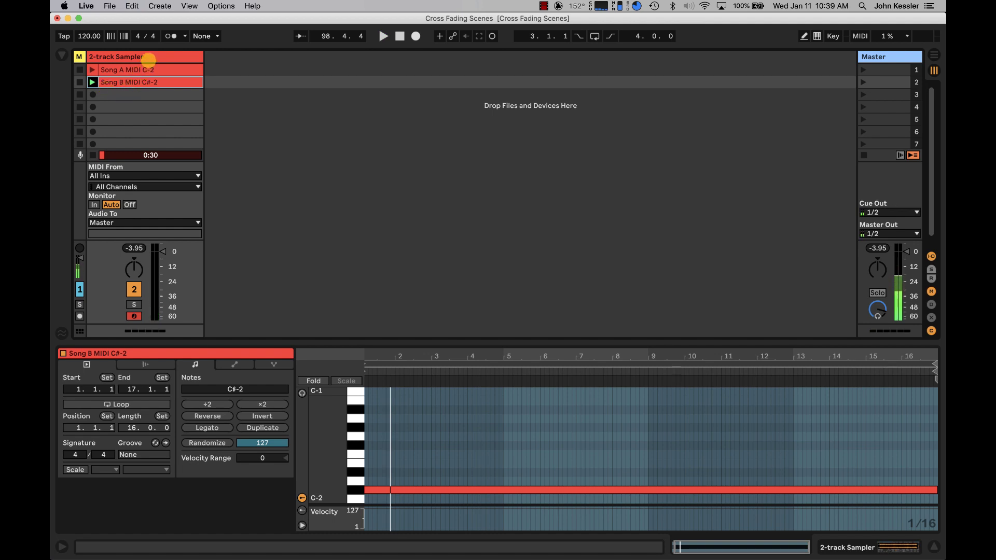
Raise the 2-track Sampler's amp envelope release from 50.0 ms to 5.00 s.
click(148, 58)
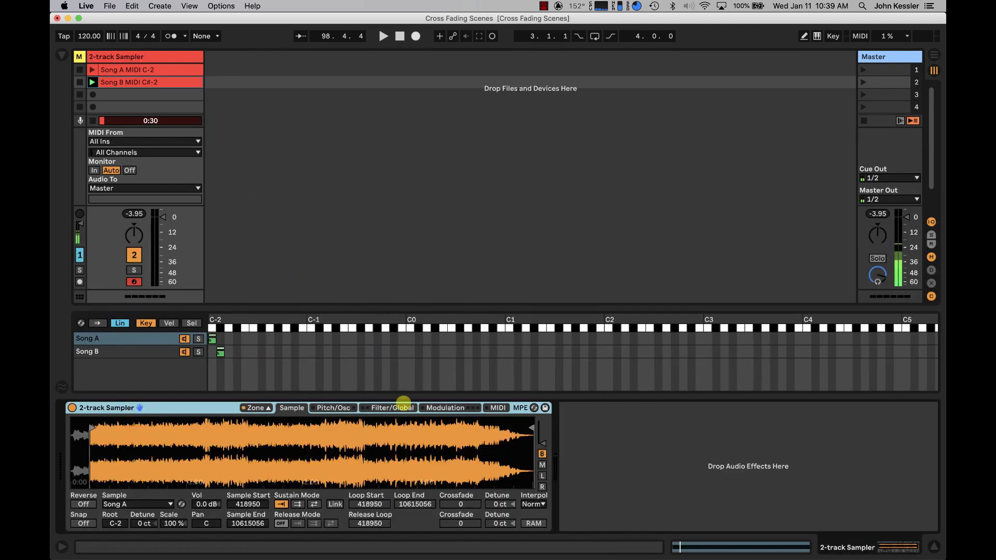
click(392, 408)
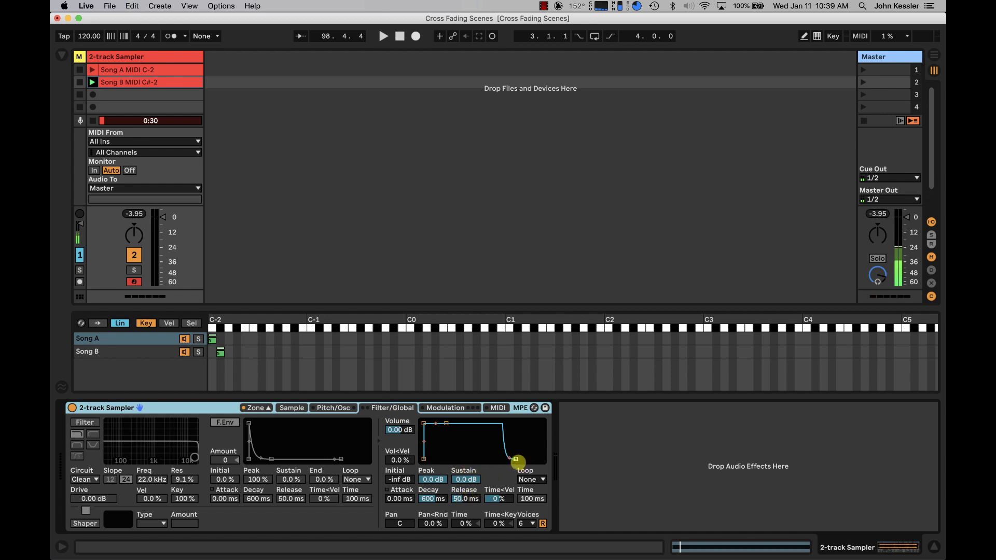
drag(516, 460, 519, 459)
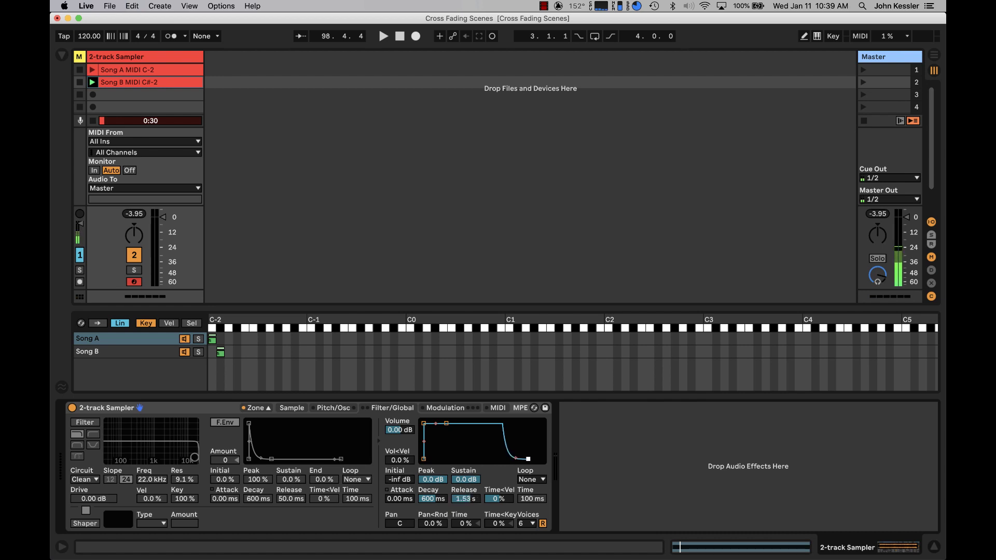
drag(516, 458, 519, 459)
click(534, 460)
click(466, 499)
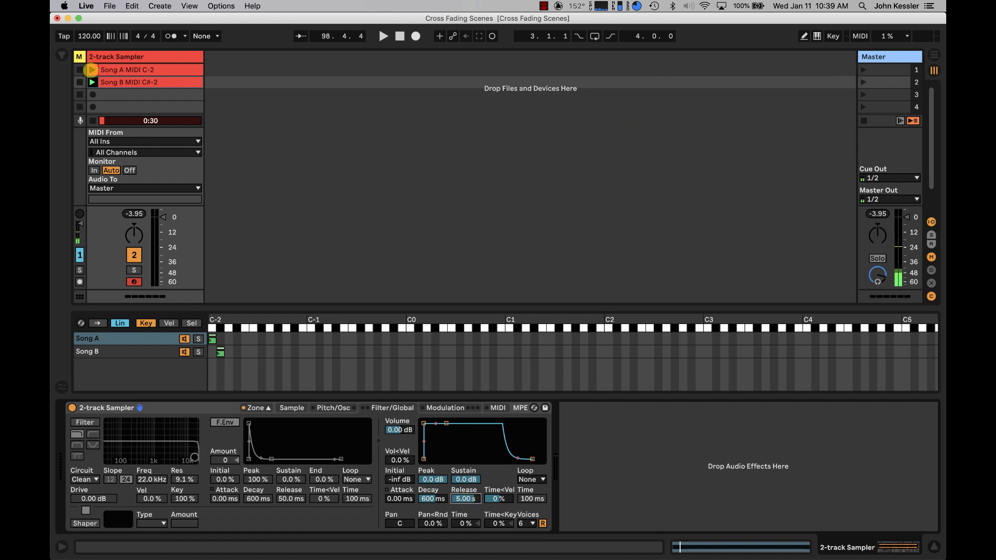
Alternate playback Song A, Song B, then Song A to hear the 5-second release crossfade.
click(91, 70)
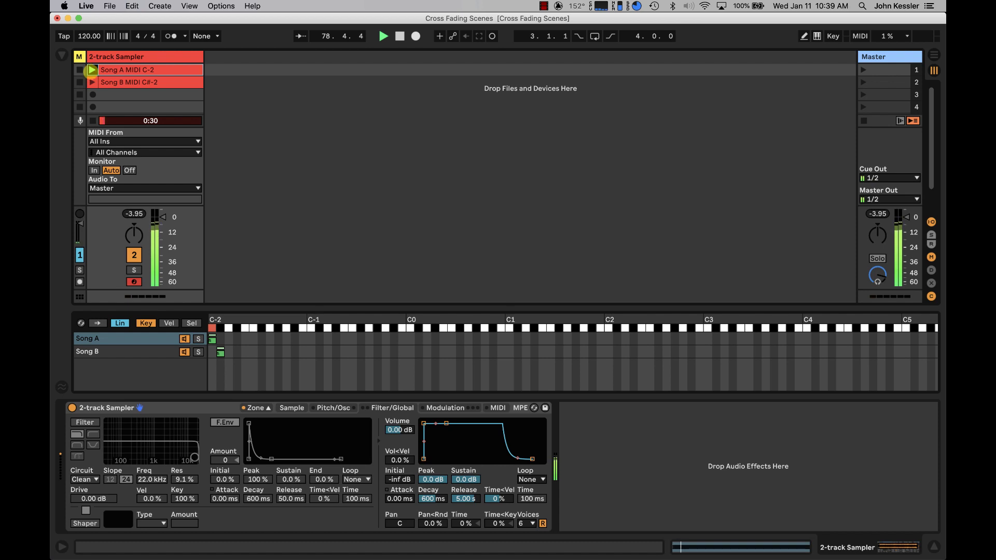
click(91, 82)
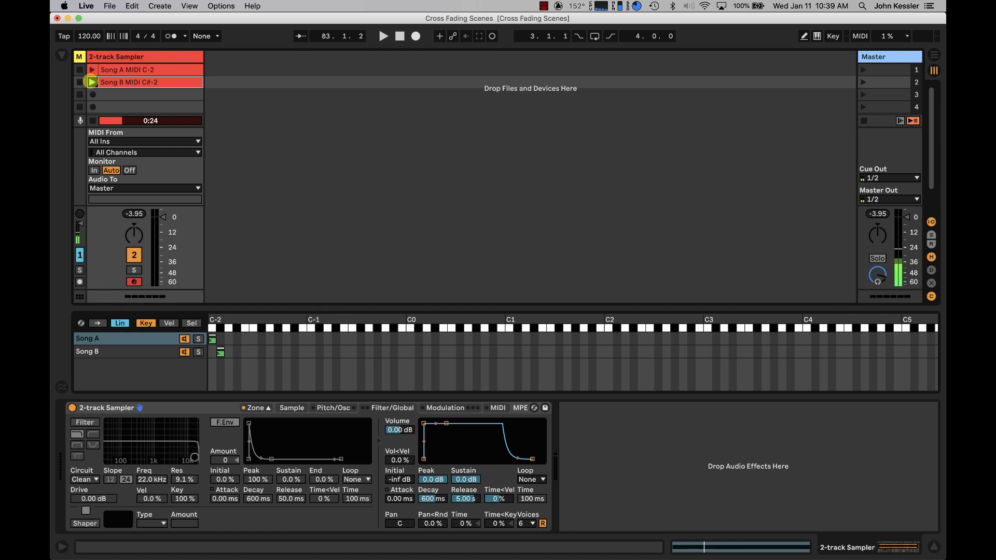
click(92, 69)
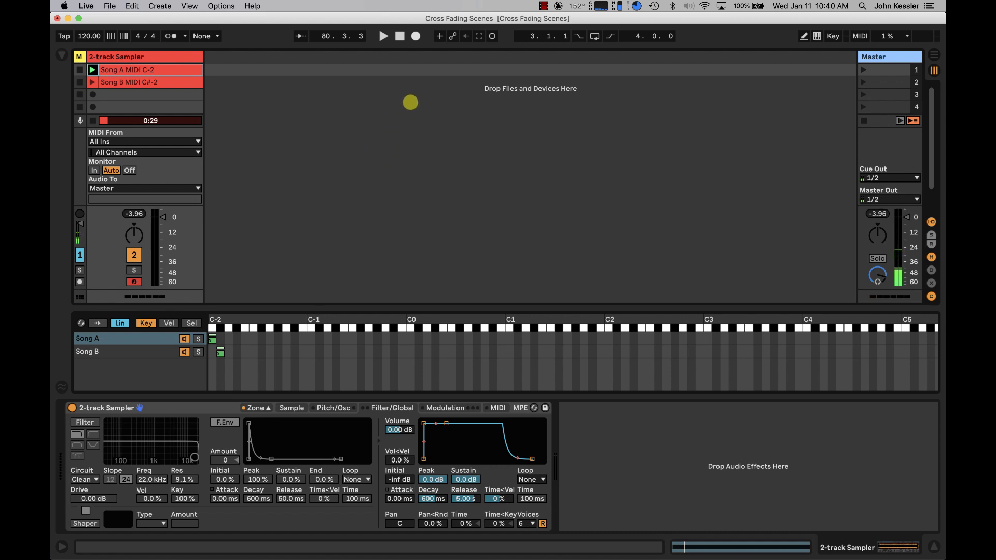
click(543, 6)
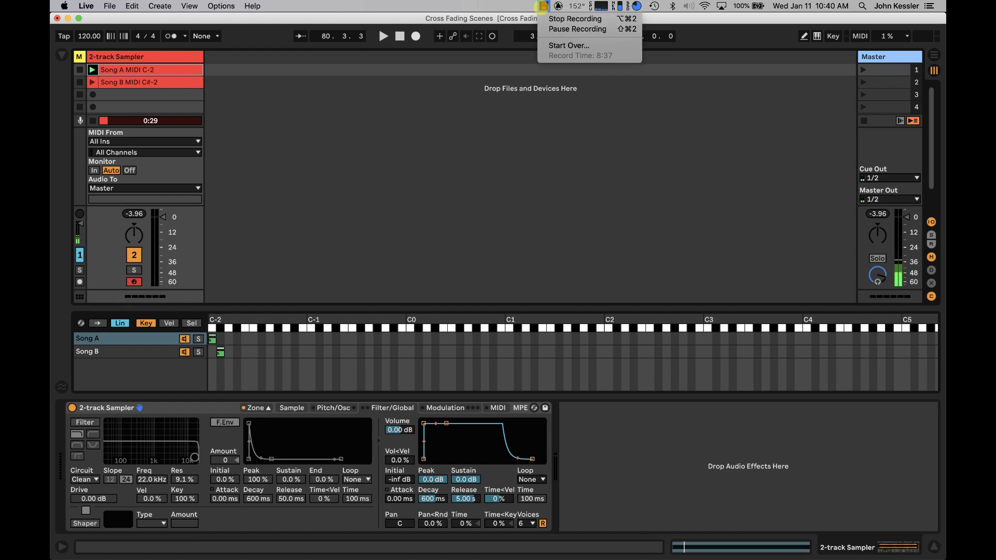